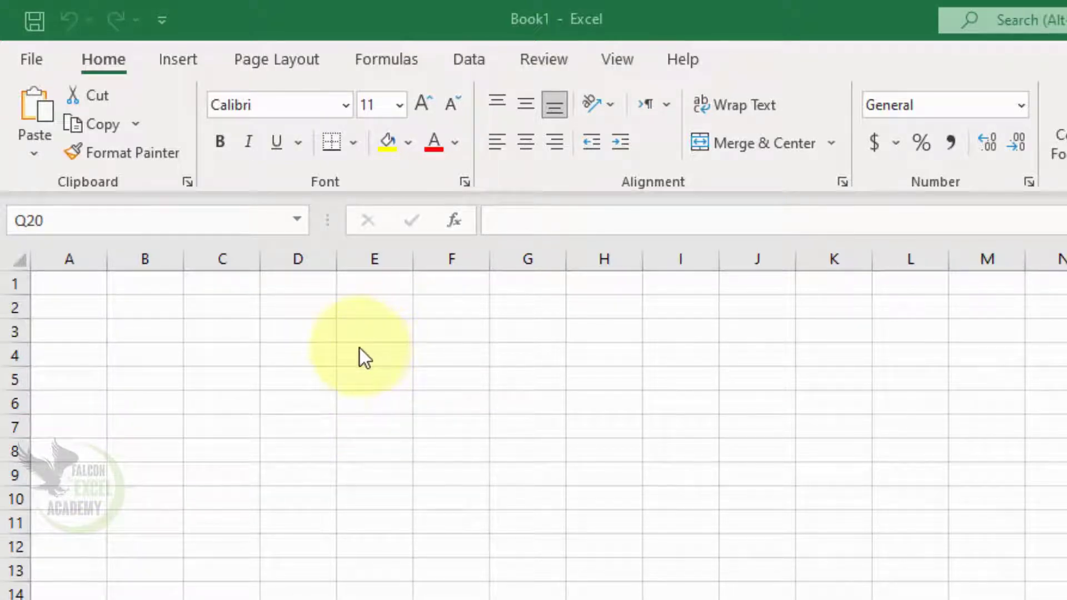
Zoom to about 220% and enter headers Name, Class, Roll nO, Subject, Marks, Total in A1:F1.
left_click(108, 63)
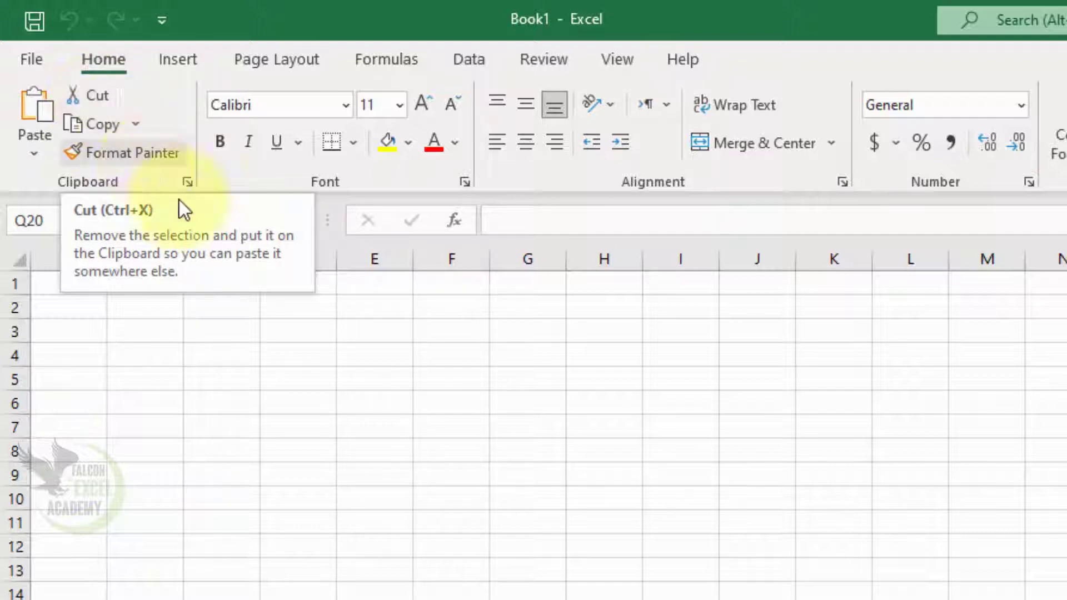
left_click(51, 286)
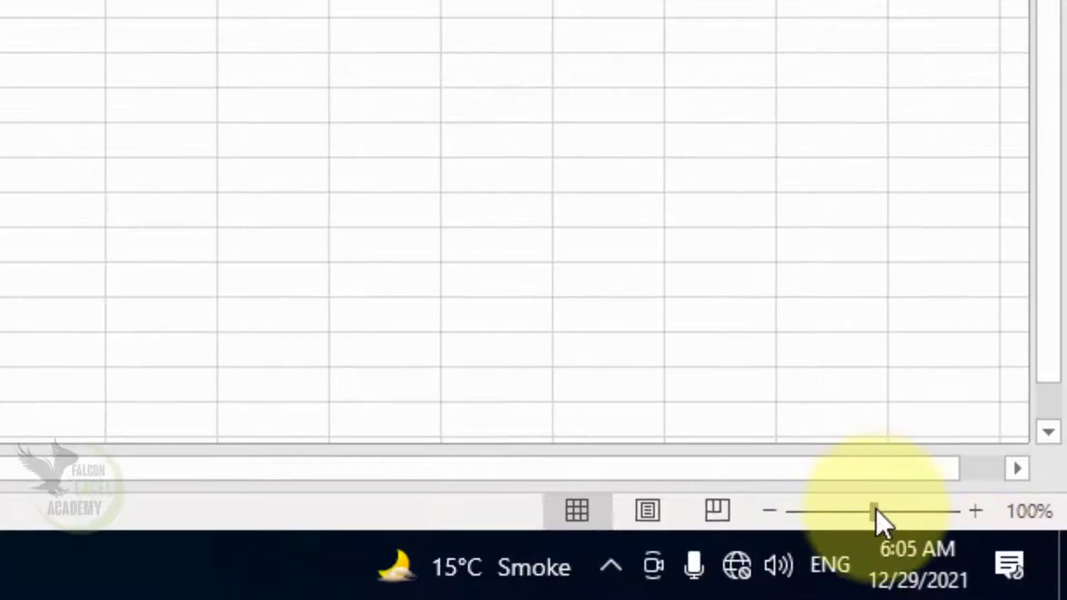
left_click_drag(875, 510, 917, 510)
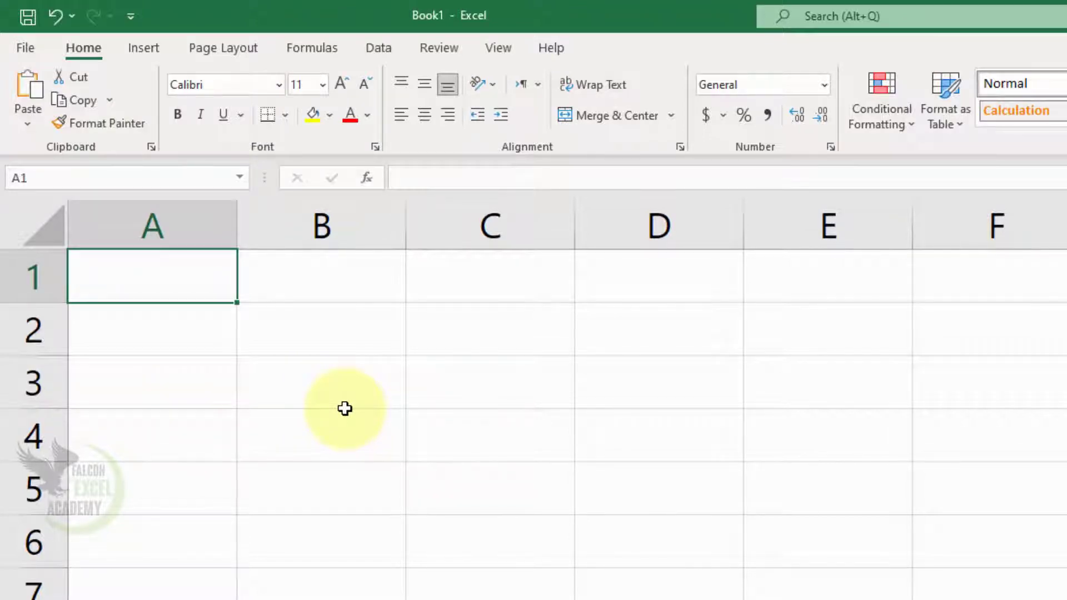
type("Name")
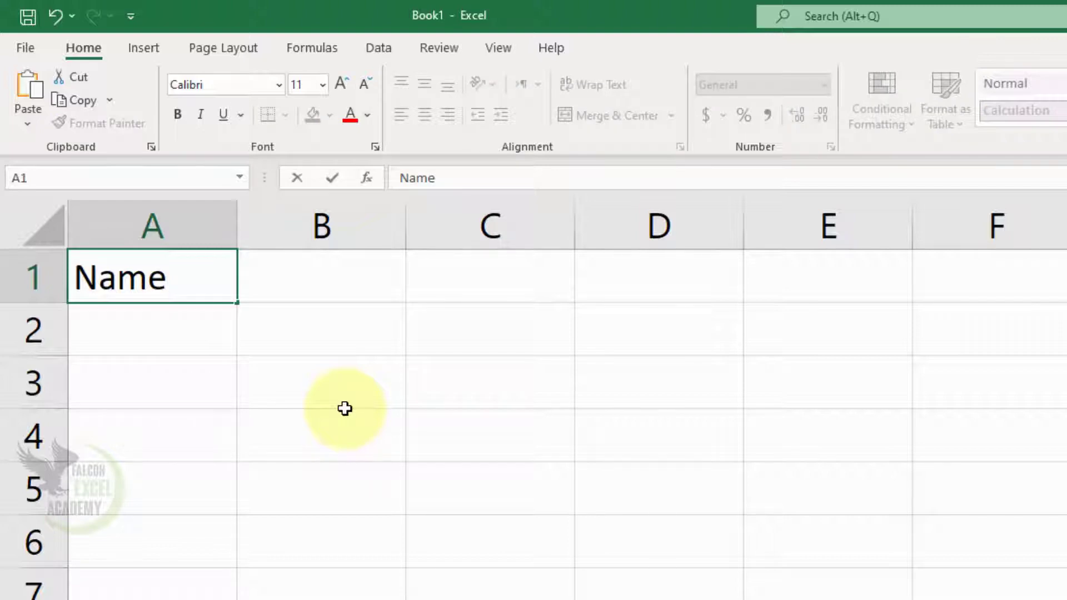
key("Tab")
type("Class")
key("Tab")
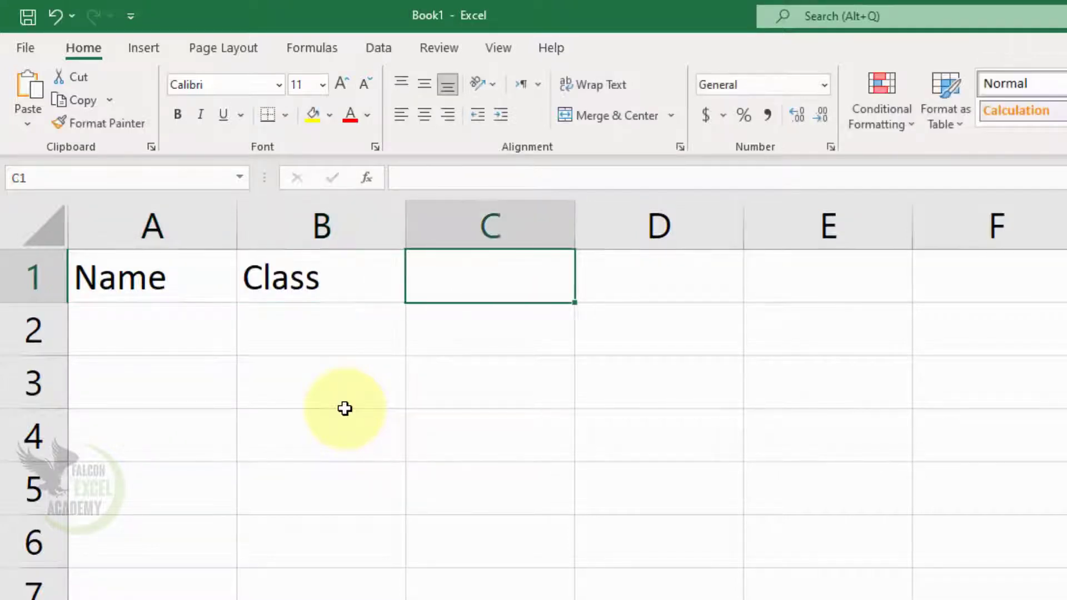
type("Roll nO")
key("Tab")
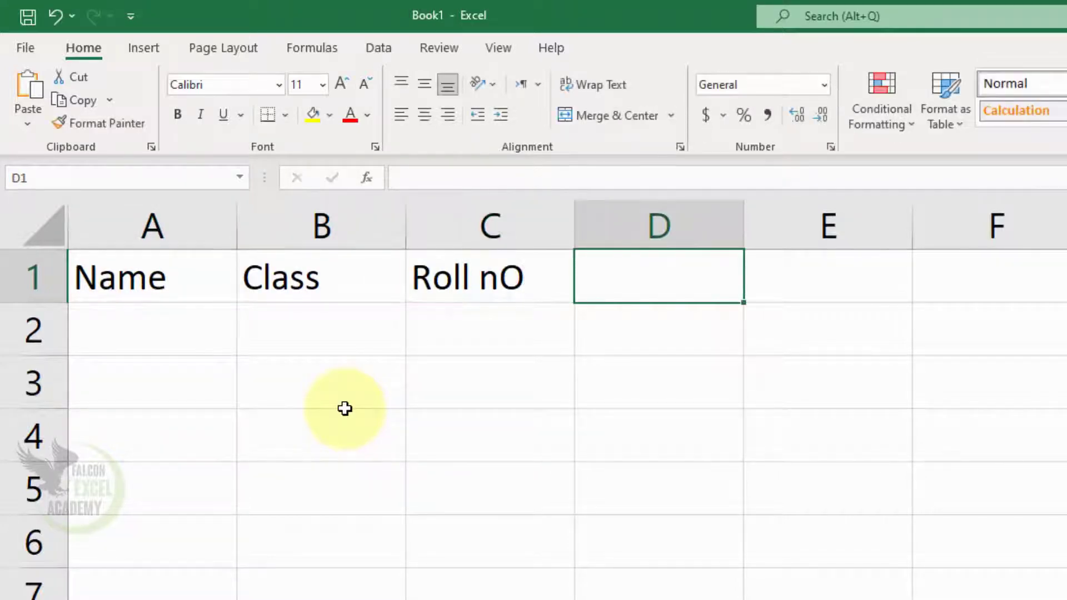
type("Subject")
key("Tab")
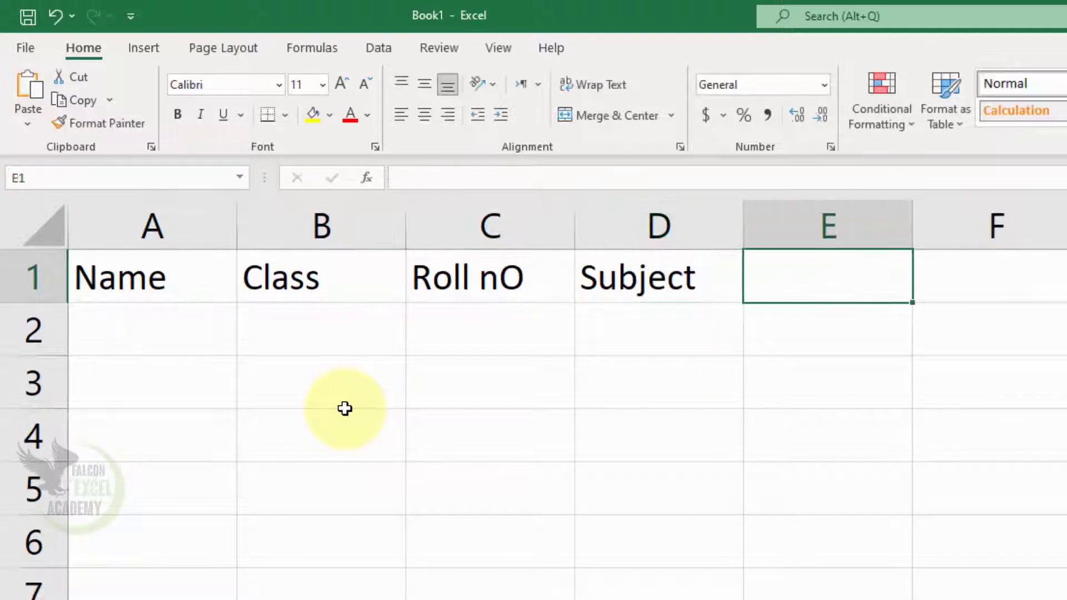
type("Marks")
key("Tab")
type("T")
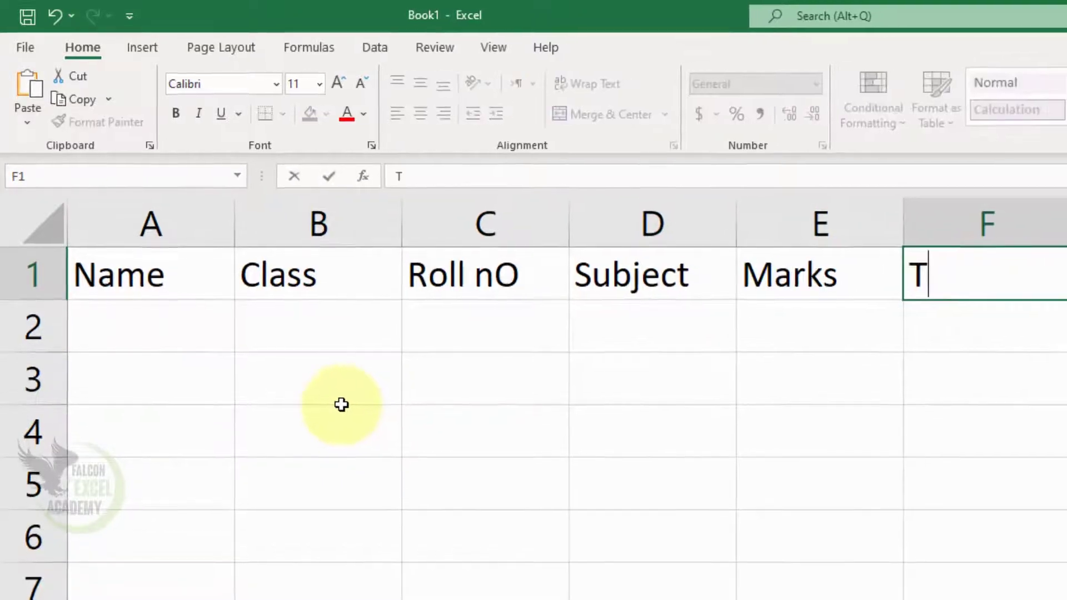
type("otal")
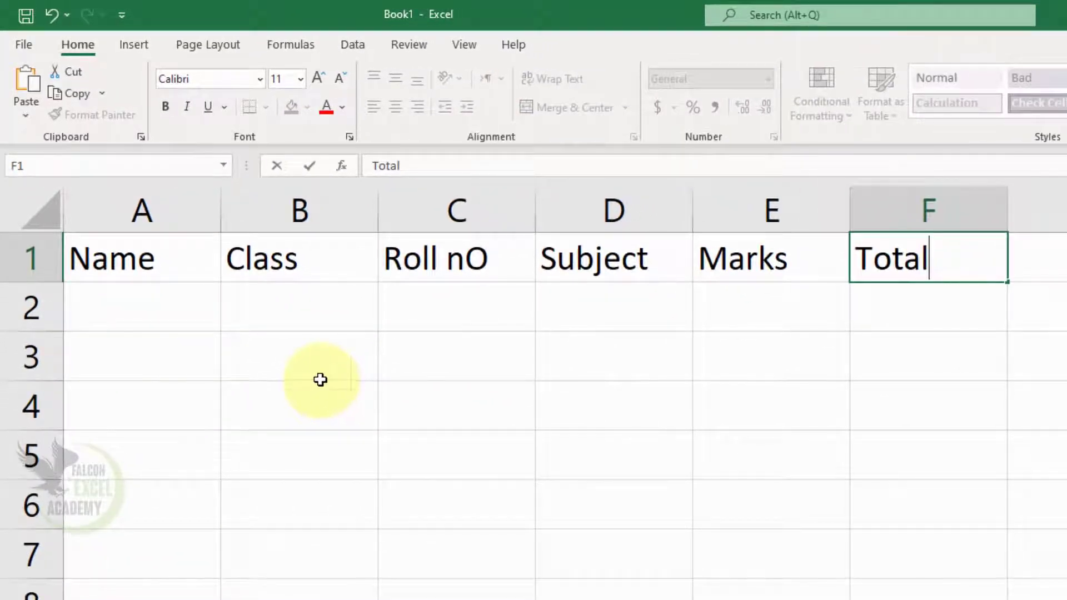
left_click(459, 303)
Correct the C1 header to read 'Roll No'.
left_click(477, 258)
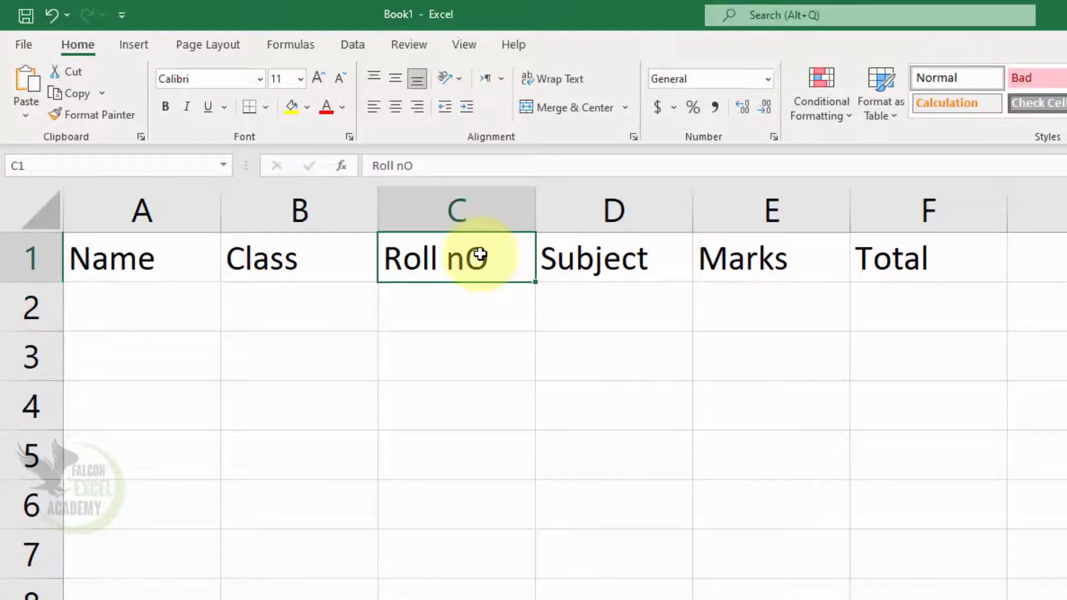
type("Roll No")
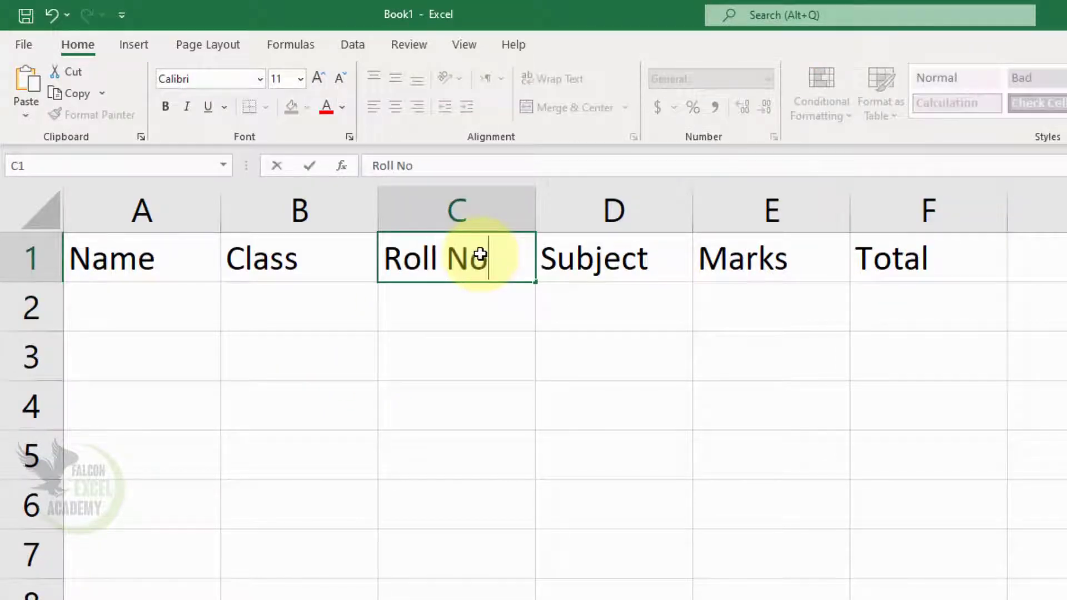
left_click(856, 390)
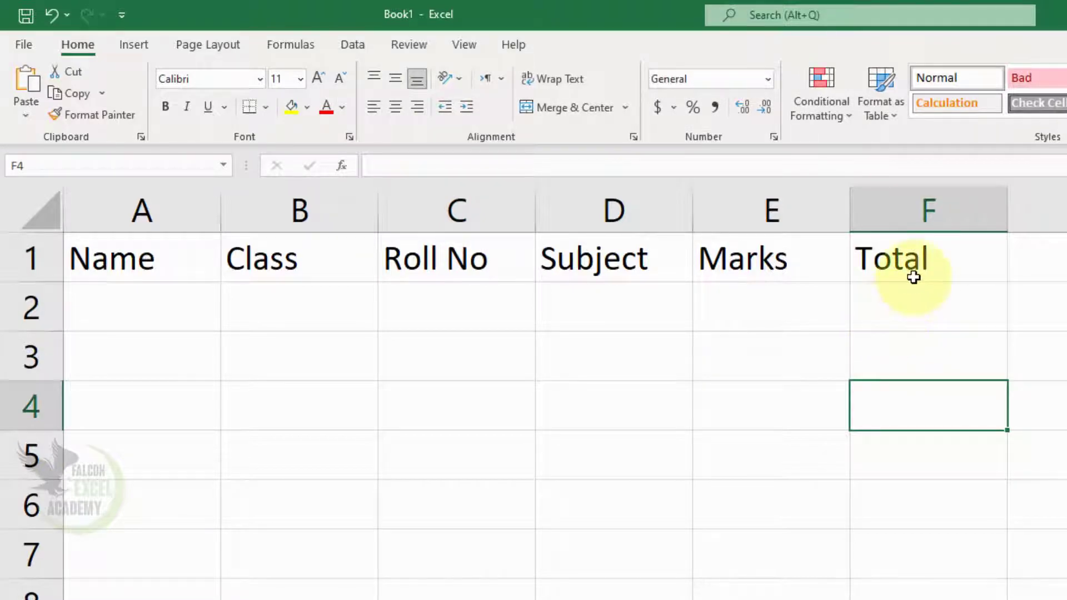
Cut the headers from A1:F1, paste them at A9, and copy A9:F9.
mouse_move(924, 257)
left_mouse_down()
mouse_move(715, 243)
mouse_move(165, 271)
left_mouse_up()
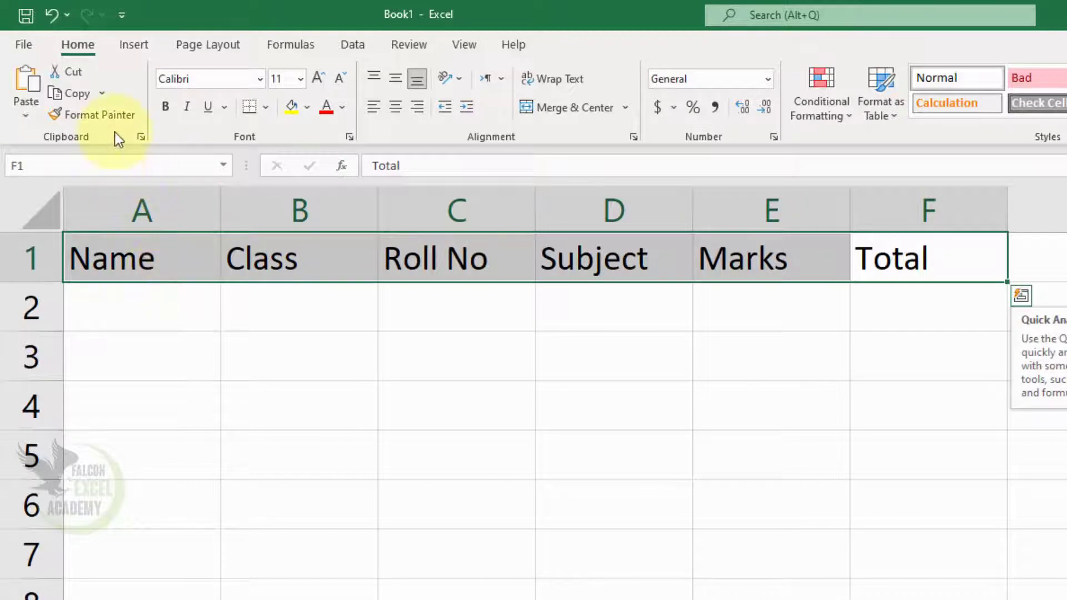
left_click(79, 71)
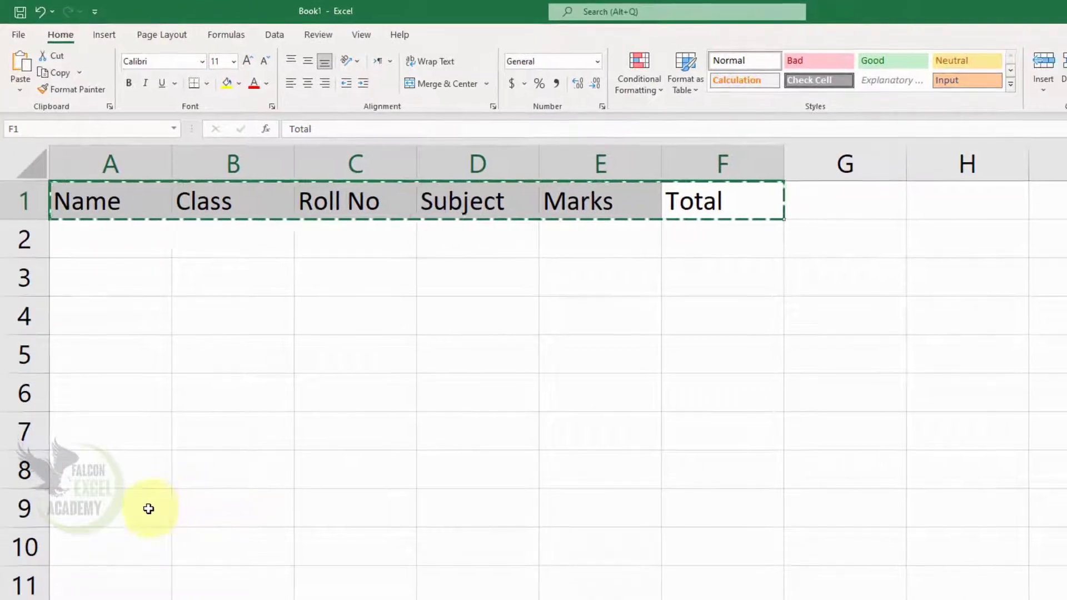
left_click(148, 510)
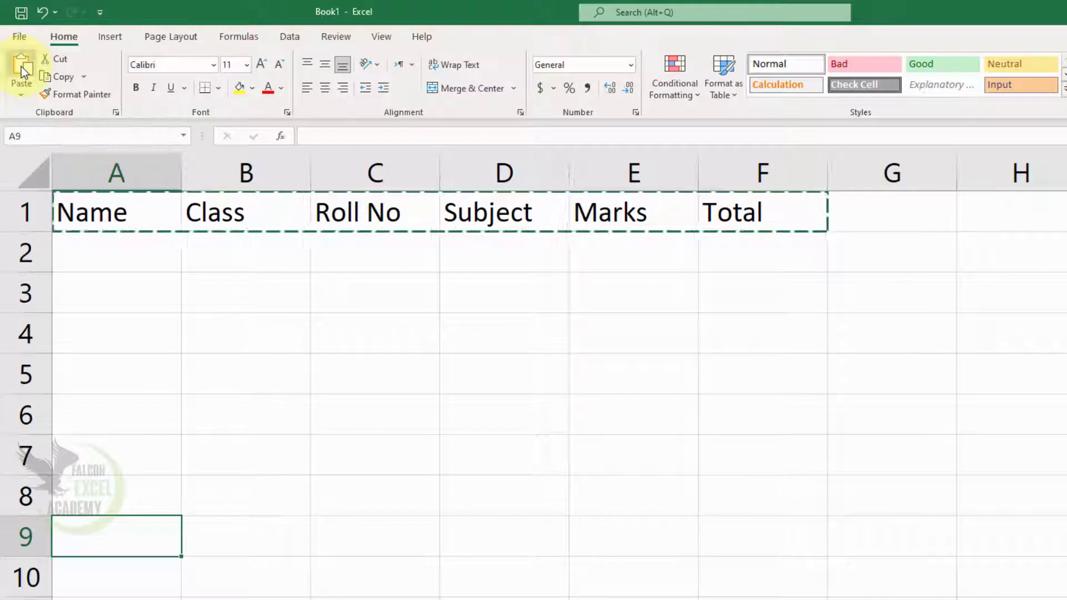
left_click(21, 67)
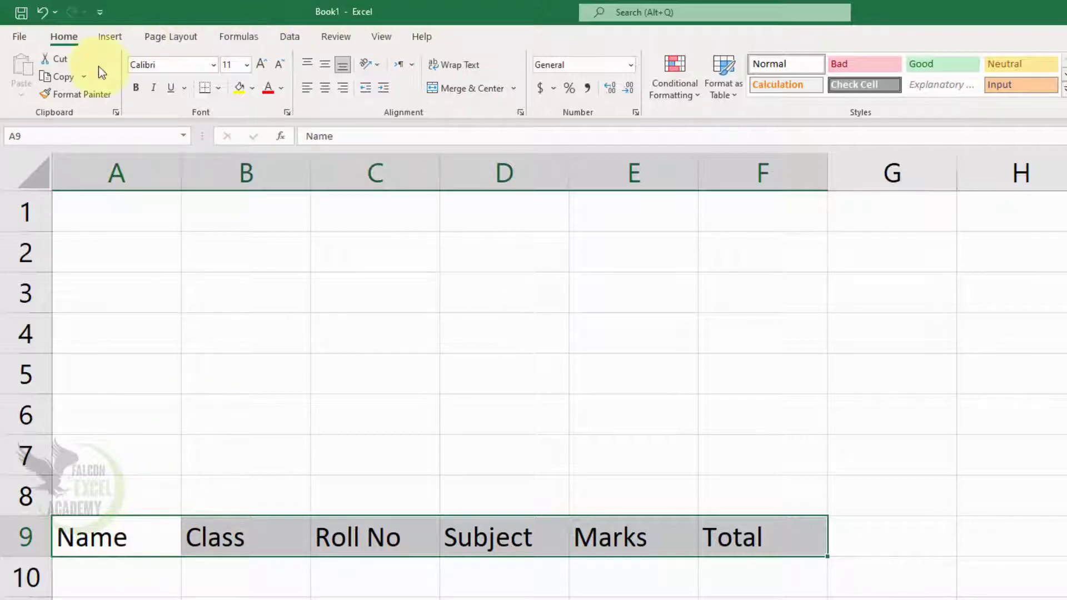
left_click(52, 81)
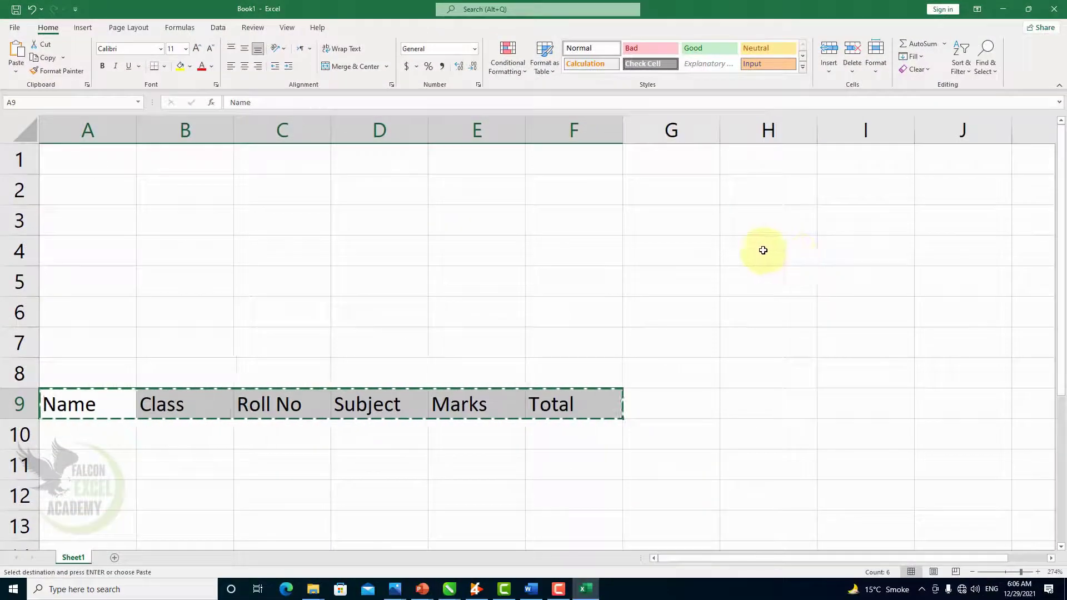
Paste copies of the header row at H4, B2, A5 and A7.
left_click(763, 250)
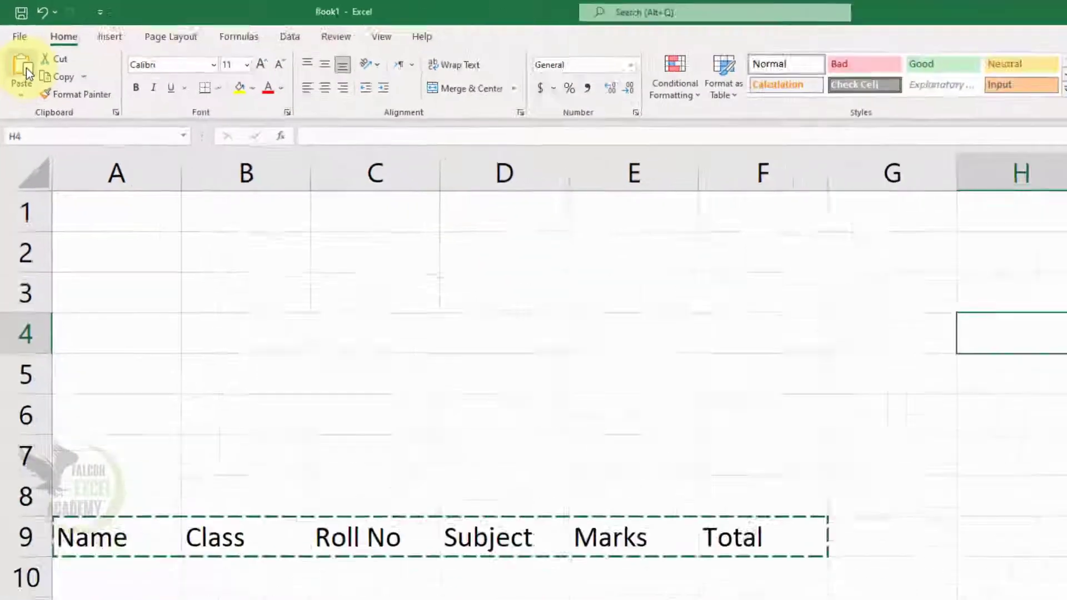
left_click(38, 127)
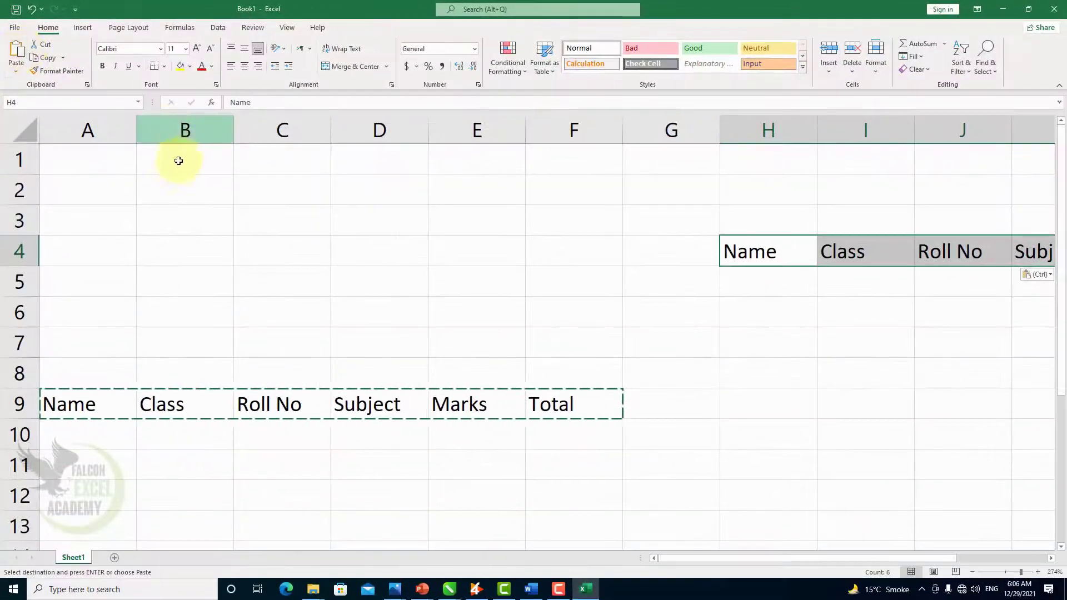
left_click(155, 185)
left_click(16, 53)
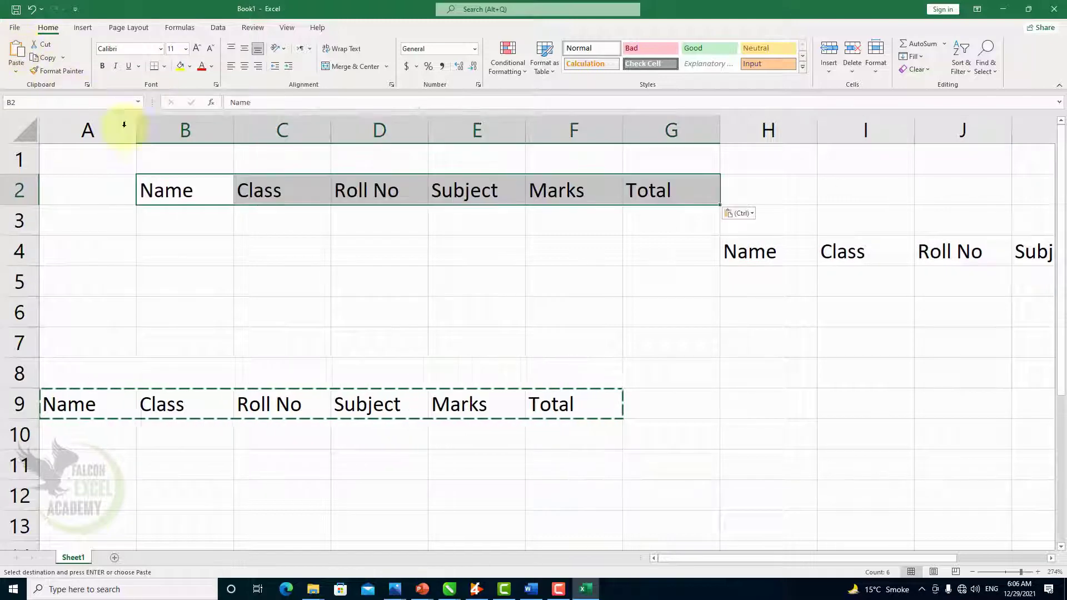
left_click(111, 268)
left_click(16, 52)
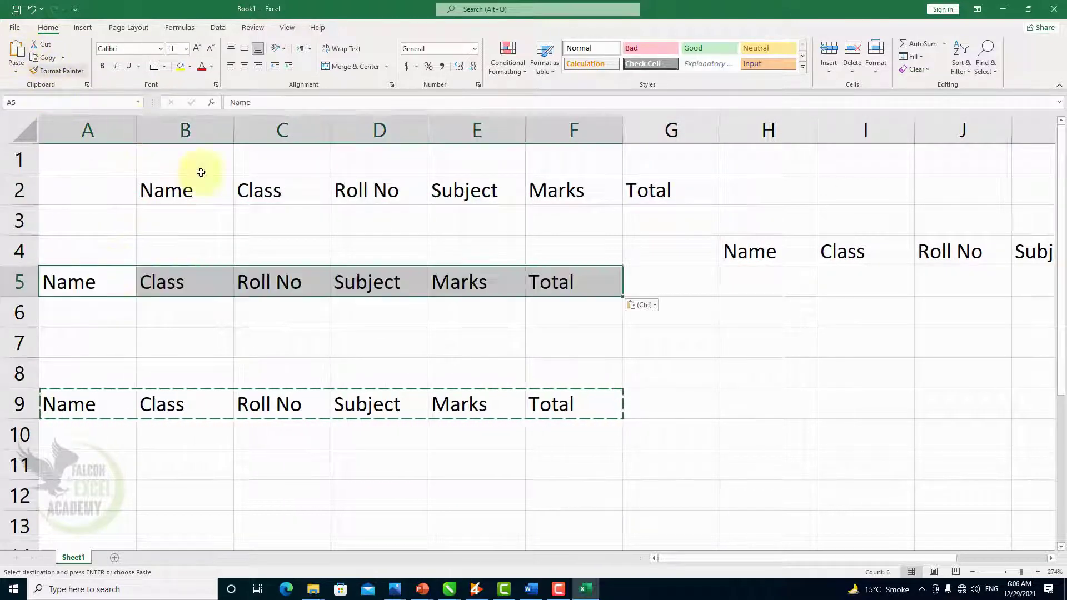
left_click(108, 341)
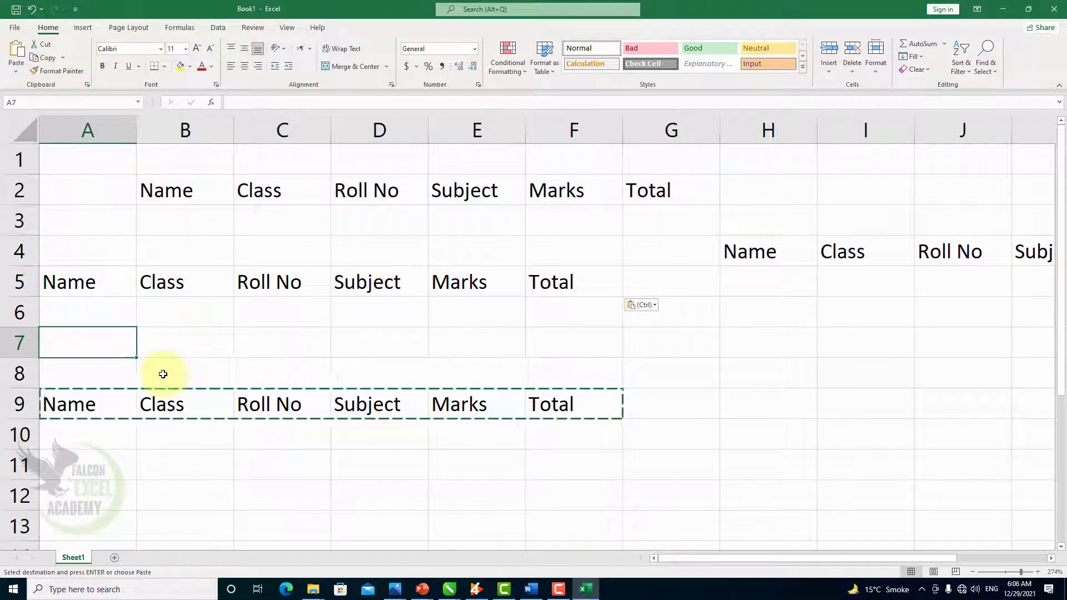
left_click(14, 53)
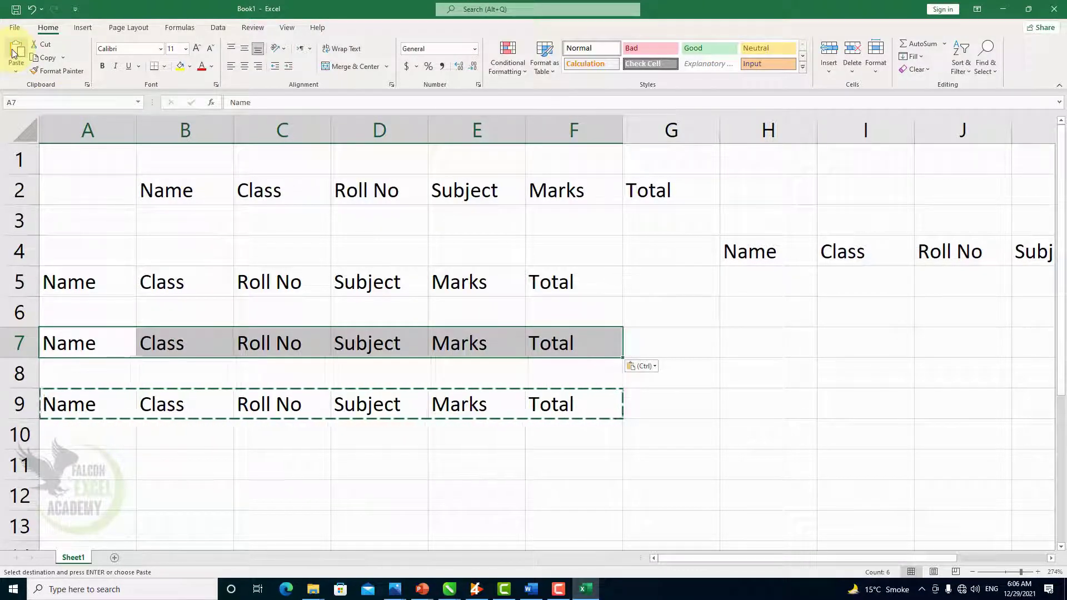
Enter 'a' in cell I10, then select an empty cell.
left_click(847, 431)
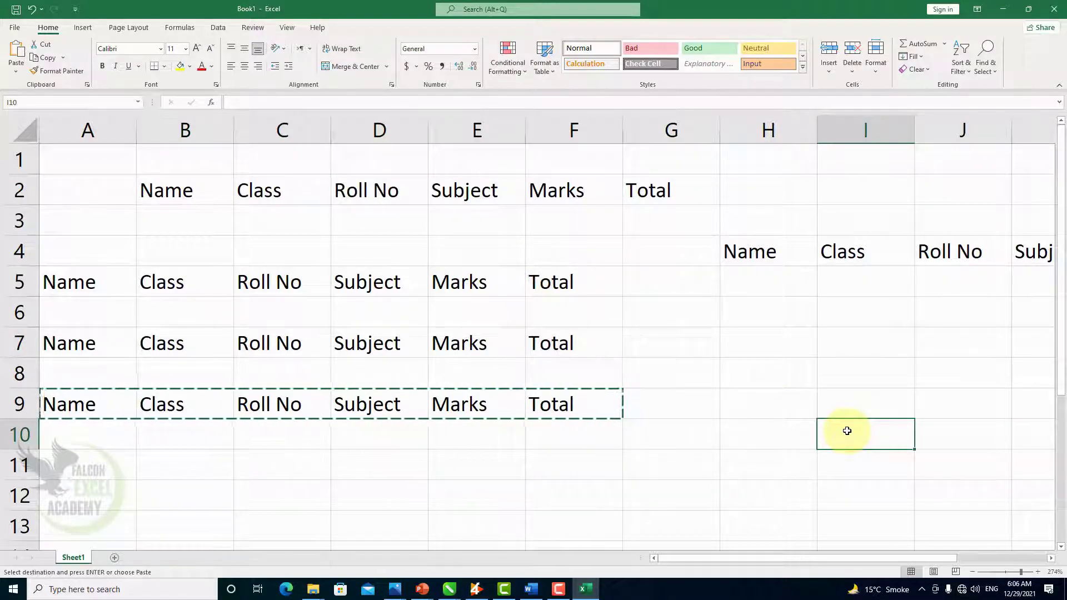
type("a")
key("Return")
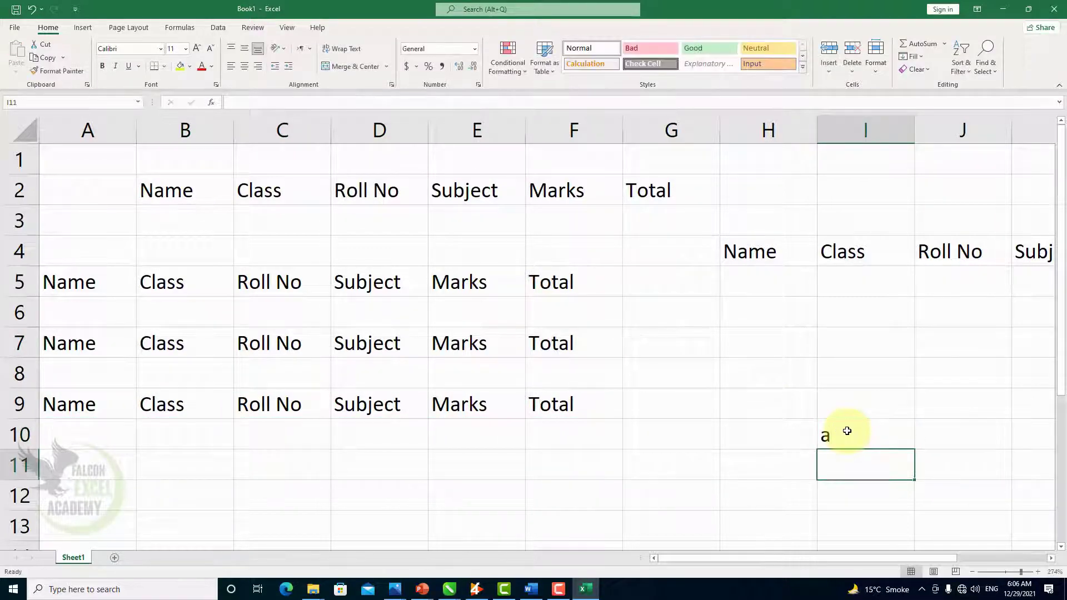
left_click(774, 341)
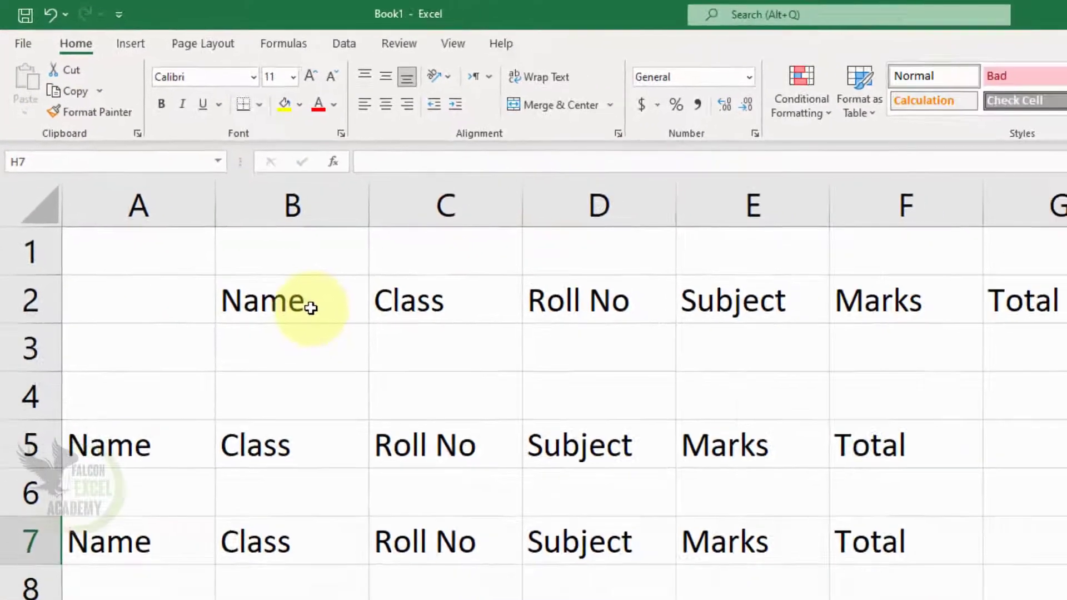
Copy the B2:G2 headers, add a zoomed-in Sheet2, and show the Paste options list.
left_click_drag(295, 290, 976, 281)
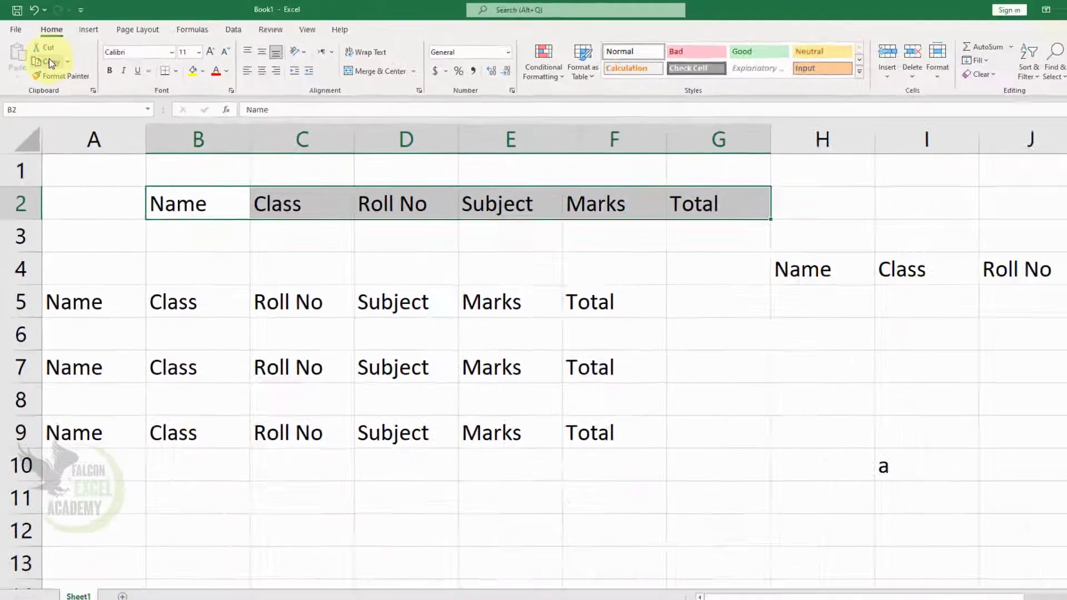
left_click(50, 62)
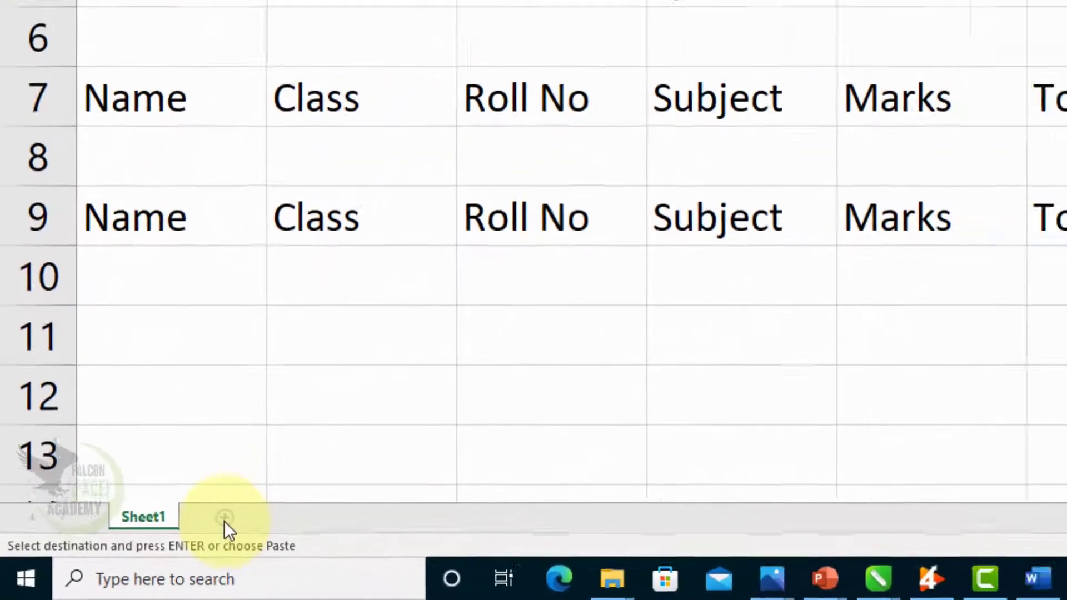
left_click(224, 520)
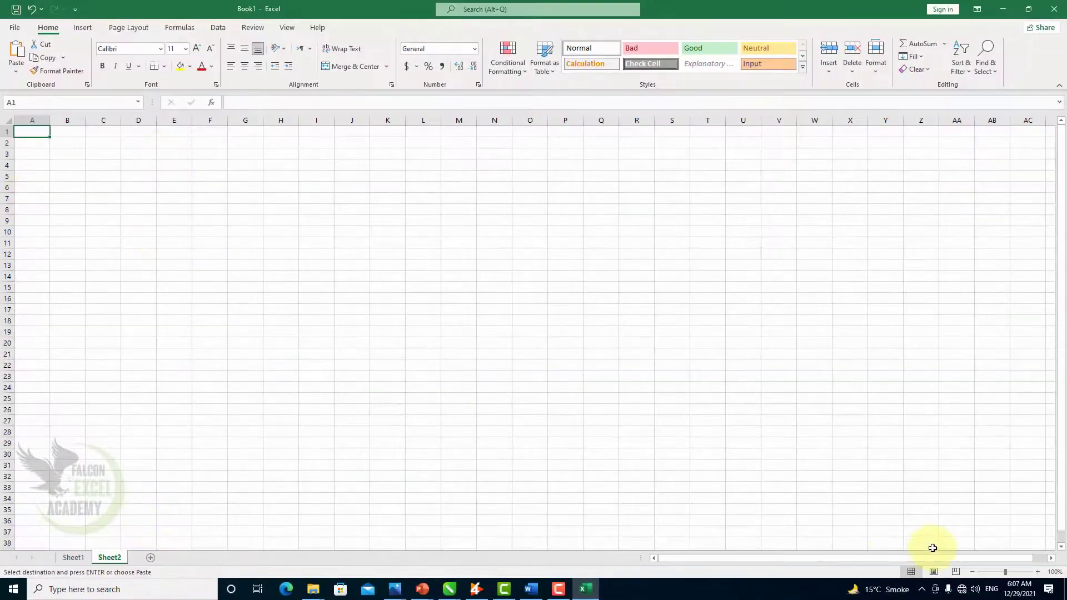
left_click(1020, 572)
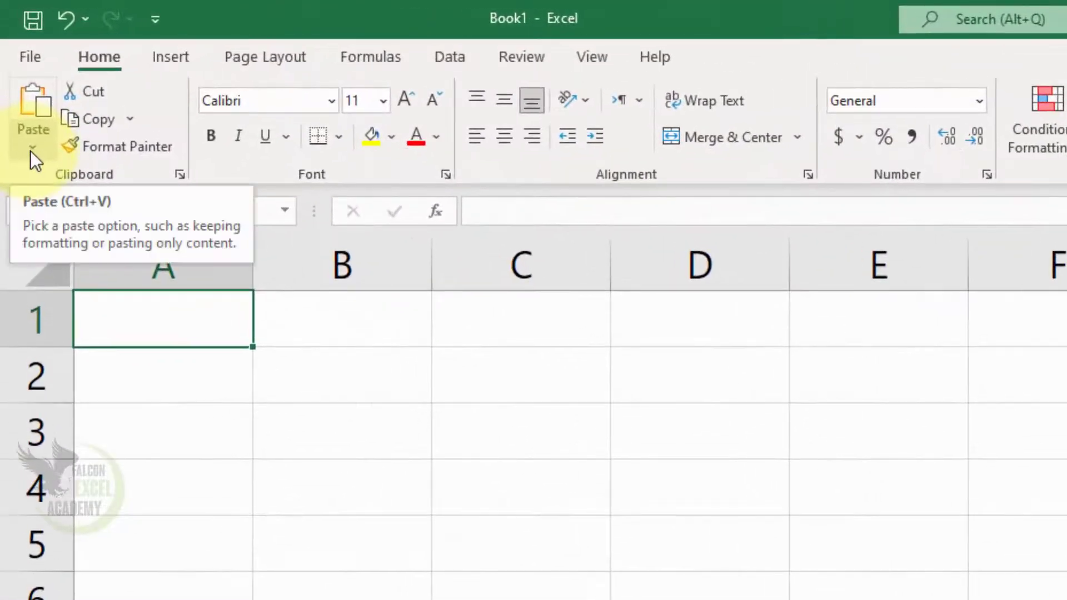
left_click(31, 145)
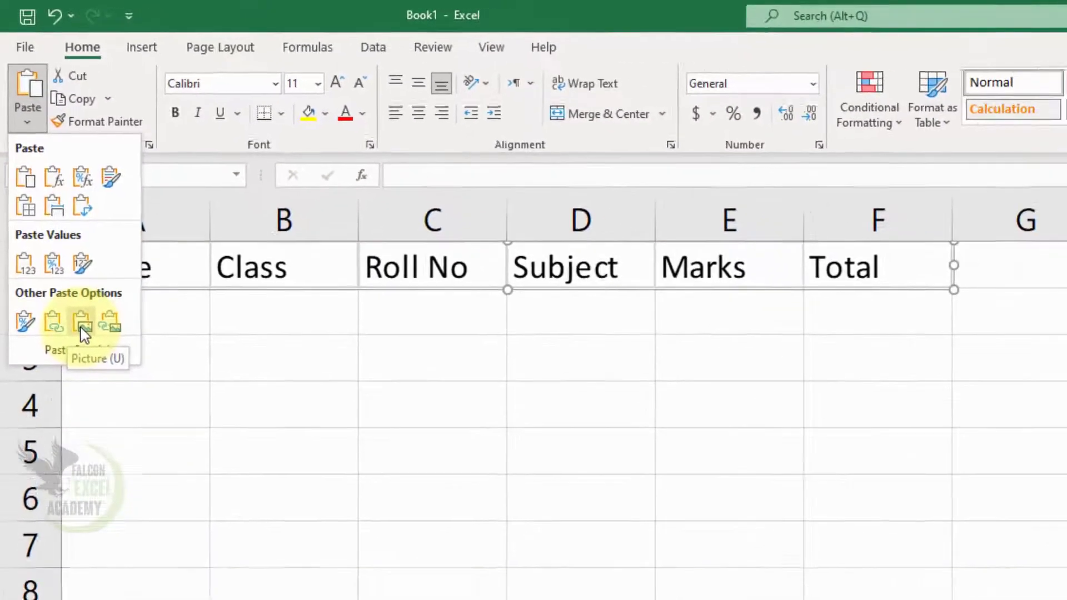
Paste the copied headers onto Sheet2 as a picture, then select and delete that picture.
left_click(78, 316)
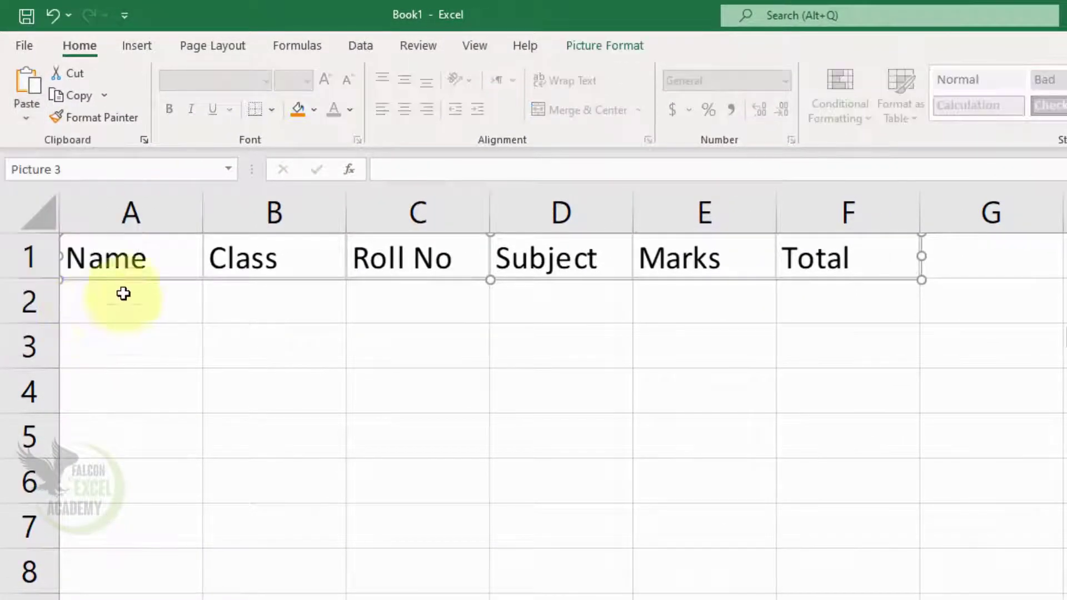
left_click(253, 310)
left_click(460, 261)
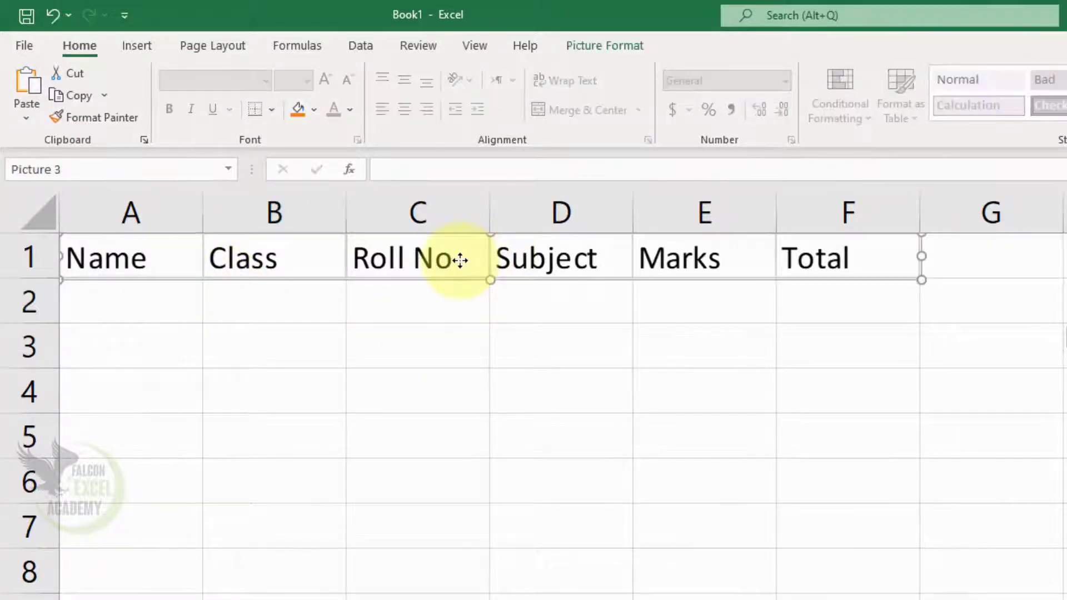
left_click(585, 344)
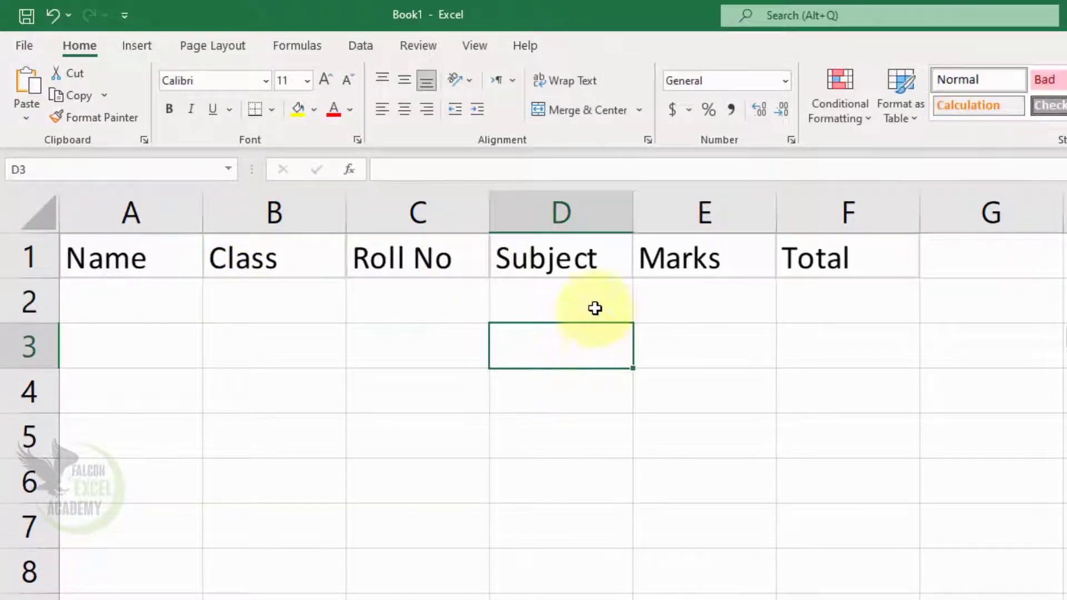
left_click(592, 263)
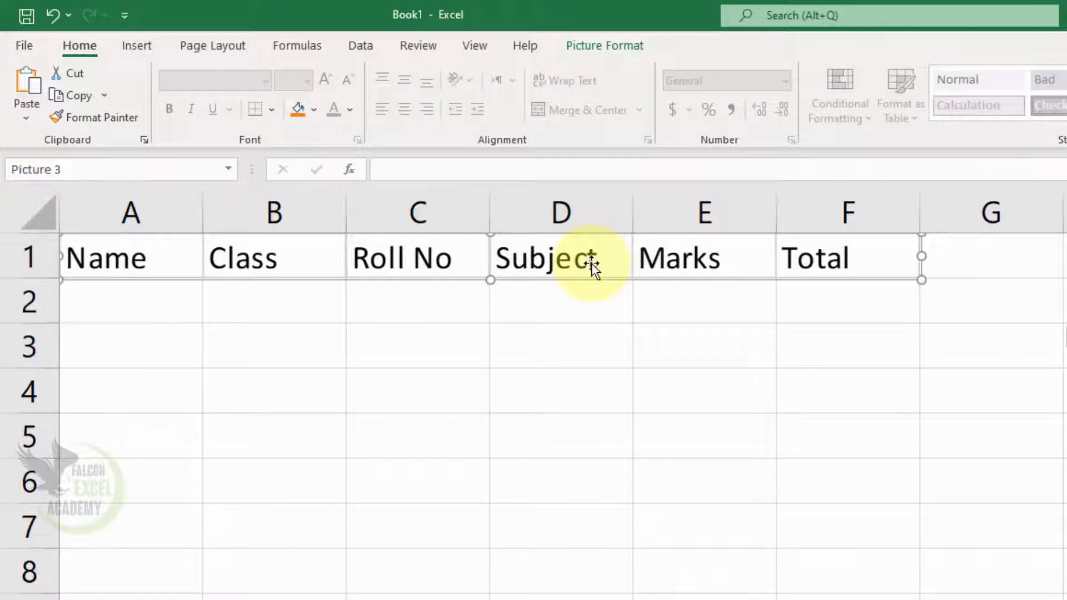
key("Delete")
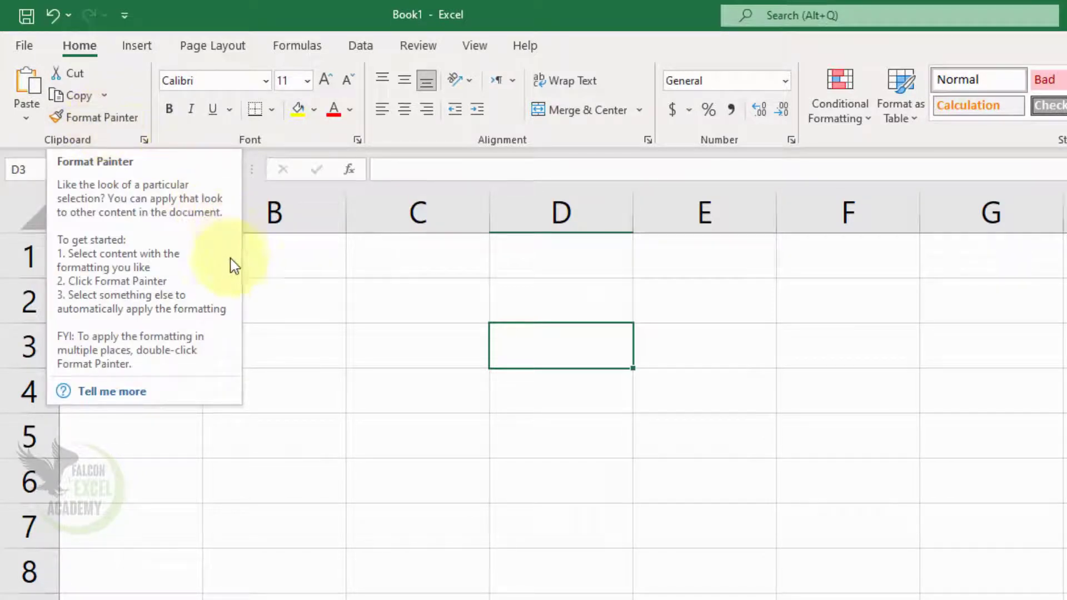
left_click(261, 265)
left_click(158, 262)
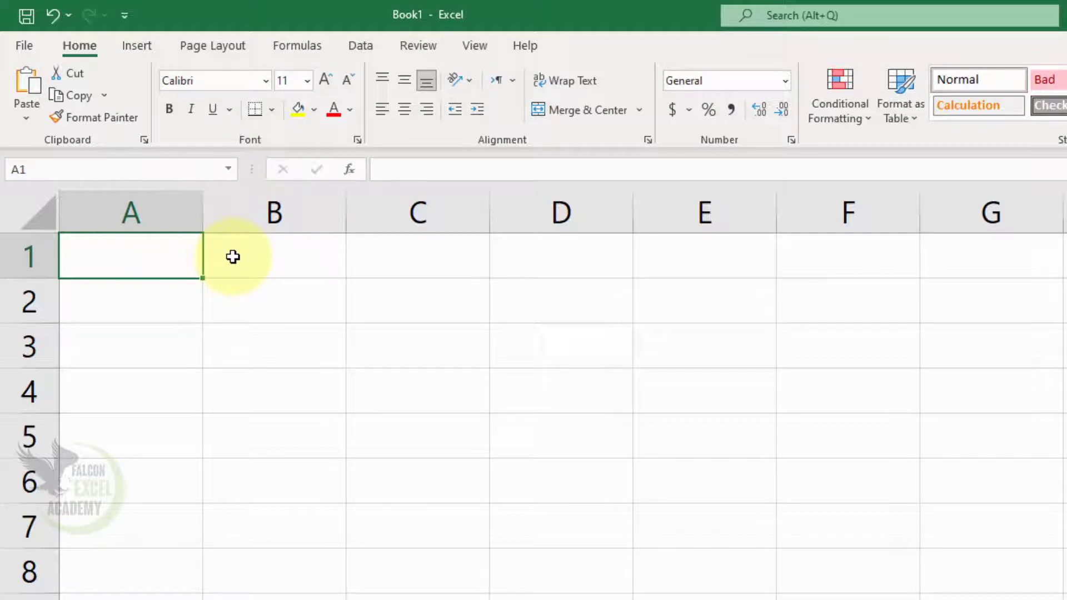
Enter 'Falcon' in A1 and 'Computer Academy' in F1, then reselect A1.
type("Falcon")
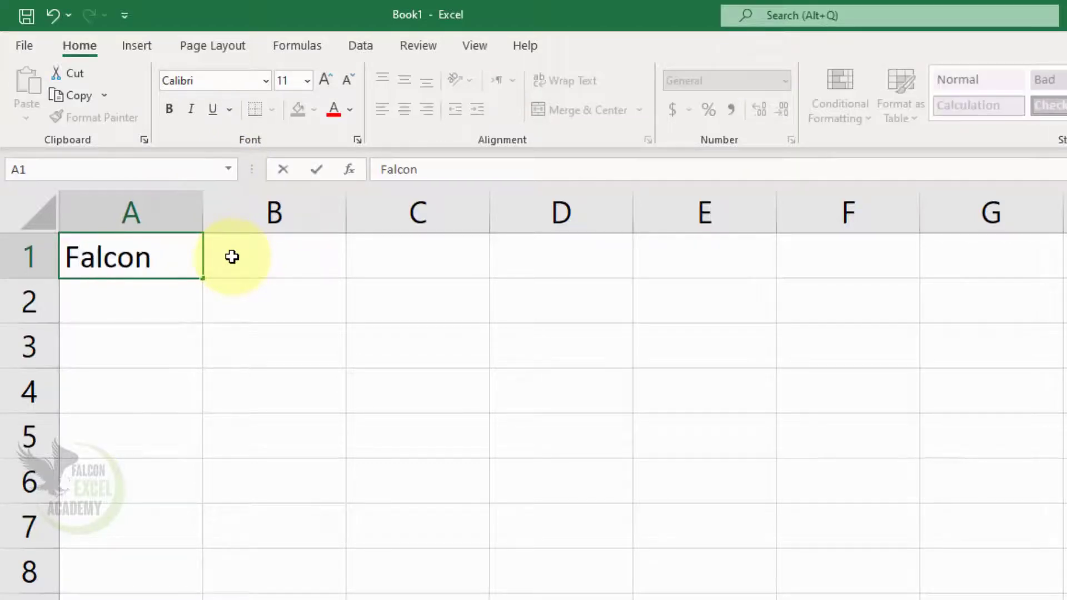
key("Tab")
key("Tab")
key("Tab")
key("Tab")
key("Tab")
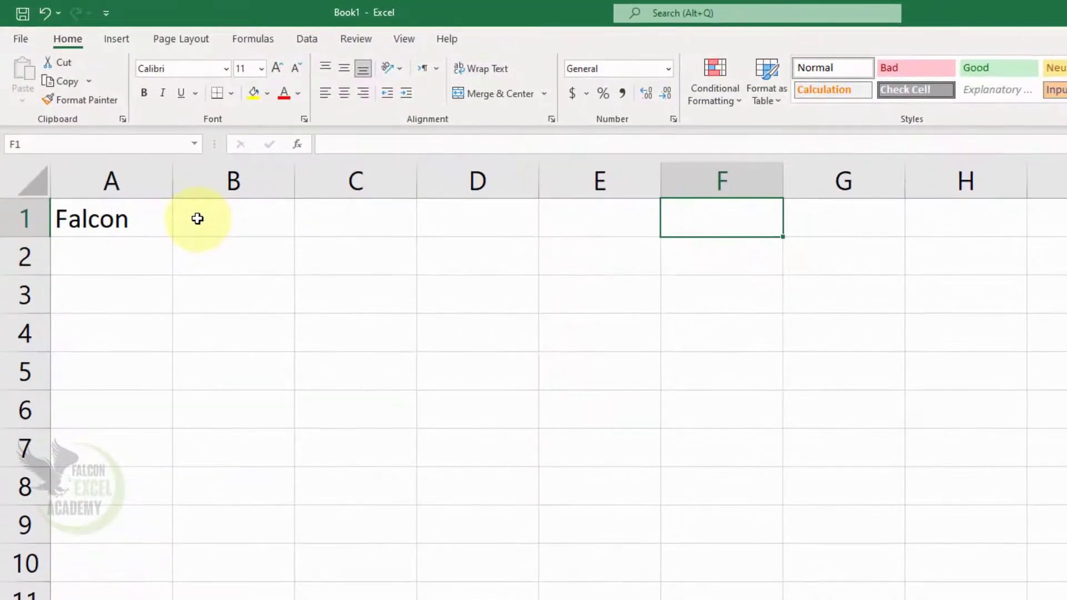
type("Computer A")
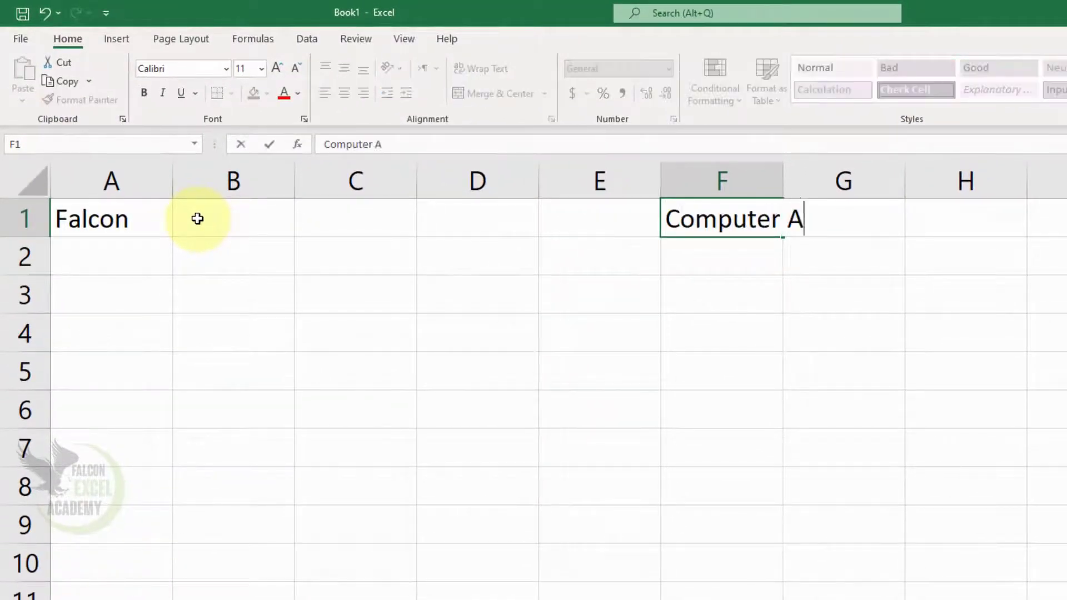
type("cademy")
key("Return")
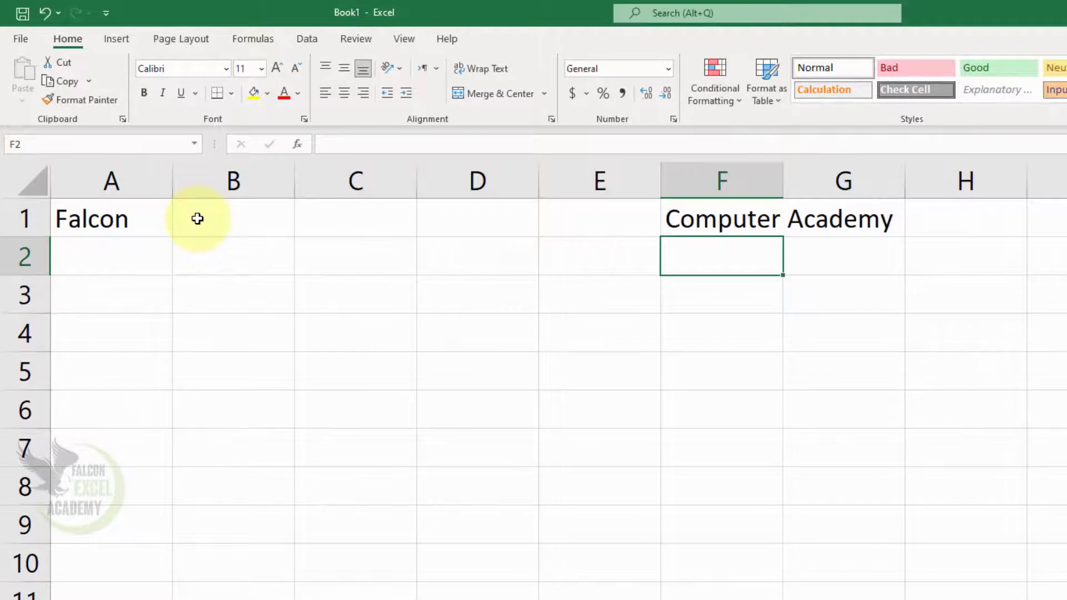
left_click(138, 223)
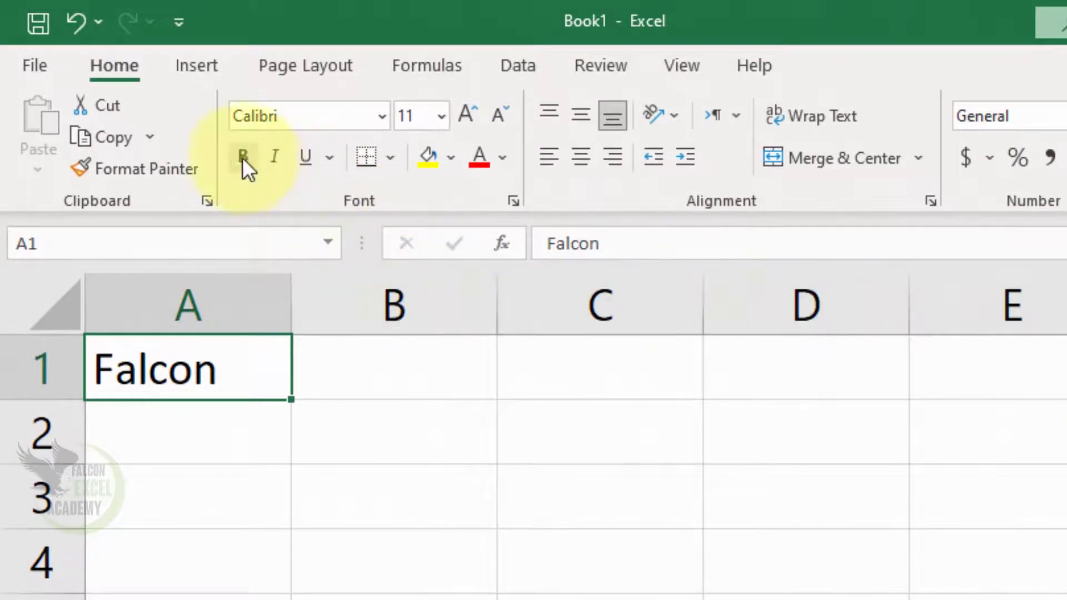
Make Falcon in A1 bold, italic and underlined, with all borders, yellow fill and blue text.
left_click(241, 159)
left_click(278, 162)
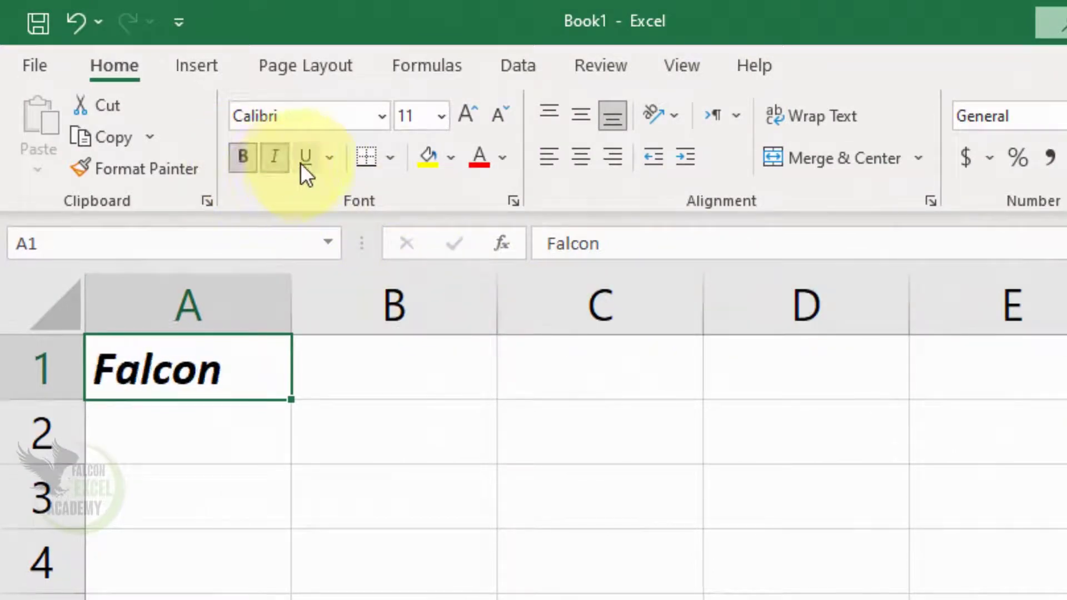
left_click(312, 158)
left_click(391, 158)
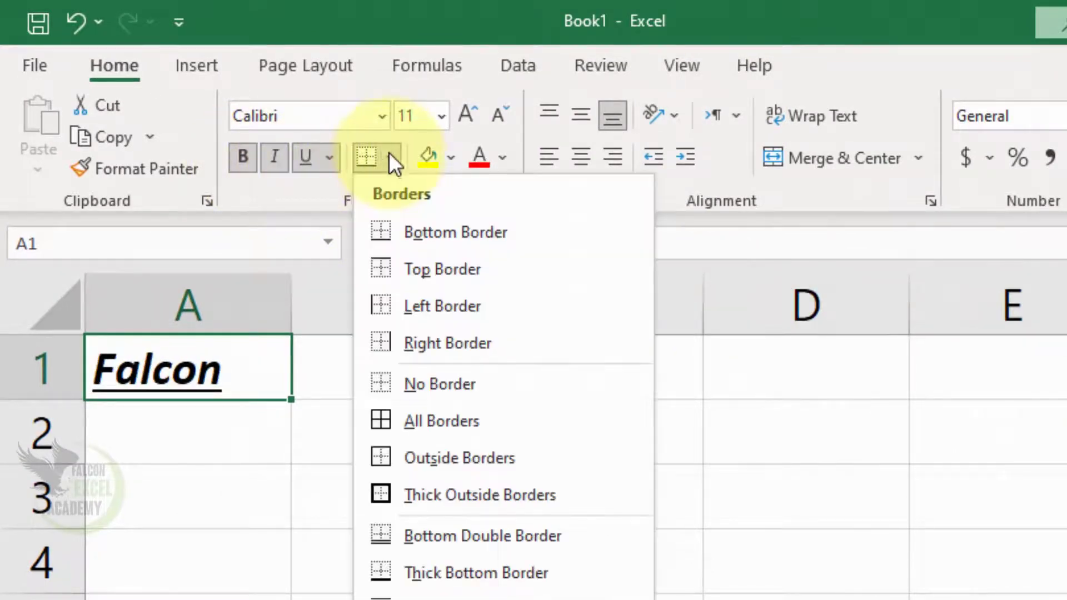
left_click(462, 429)
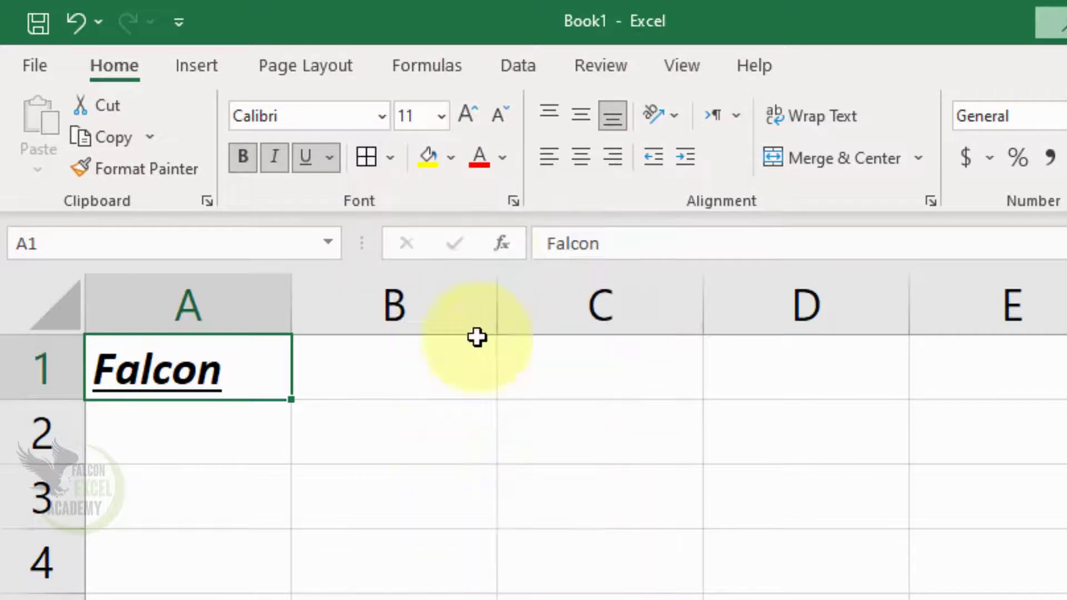
left_click(438, 169)
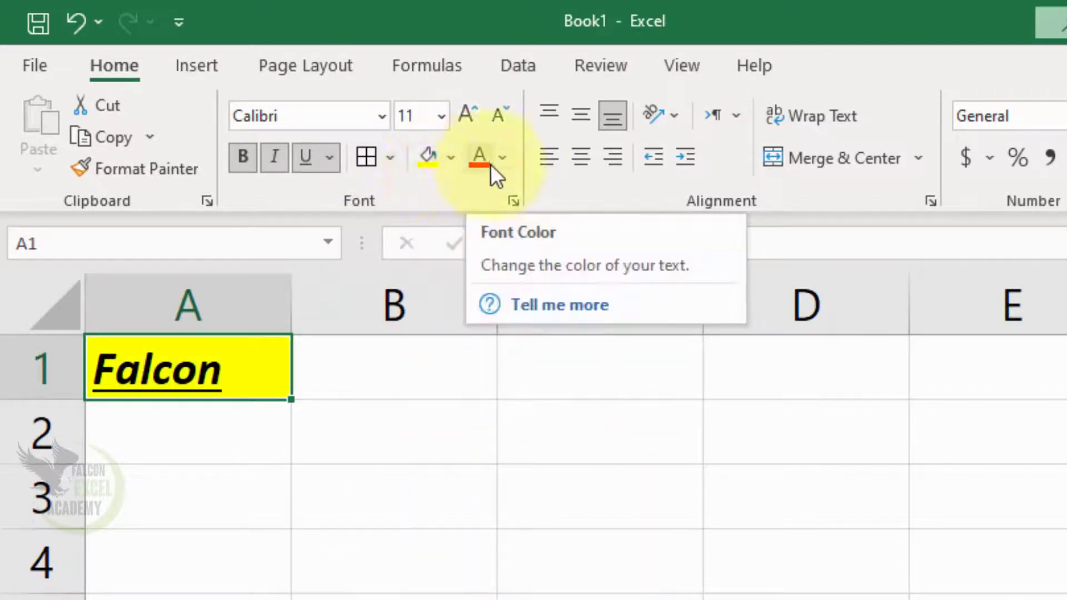
left_click(505, 165)
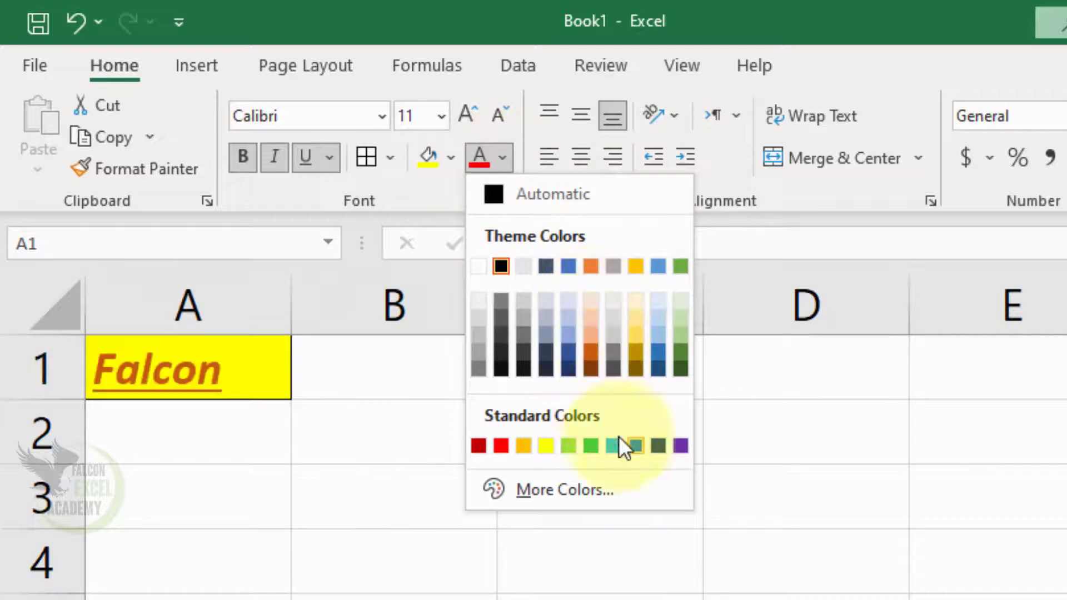
left_click(631, 446)
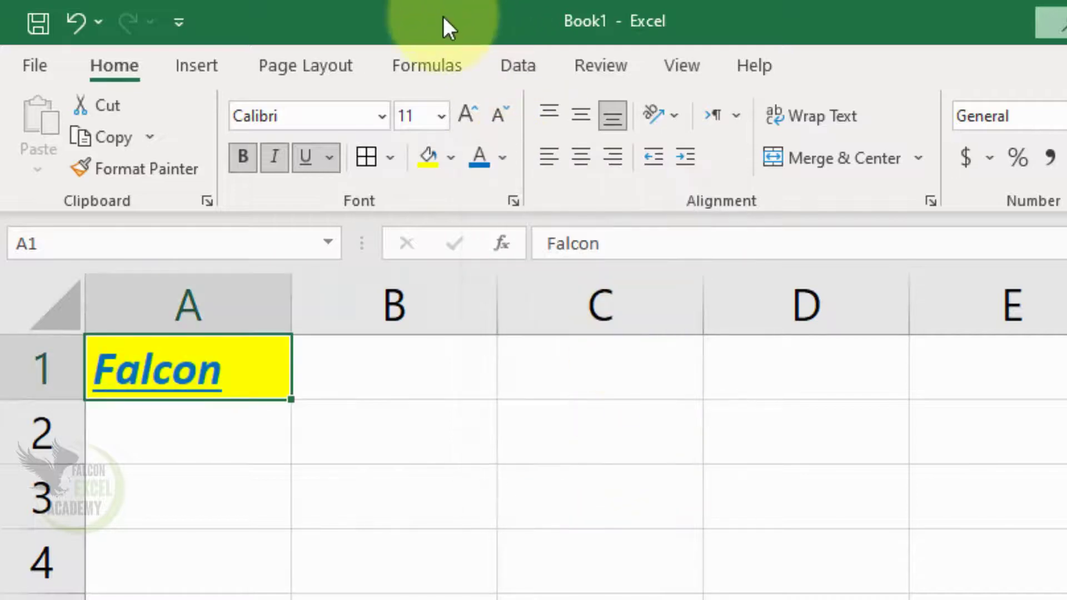
Grow the Falcon text, then set it to 24 point from the Font Size list.
left_click(465, 101)
left_click(465, 101)
left_click(465, 101)
left_click(465, 101)
left_click(464, 101)
left_click(465, 101)
left_click(464, 101)
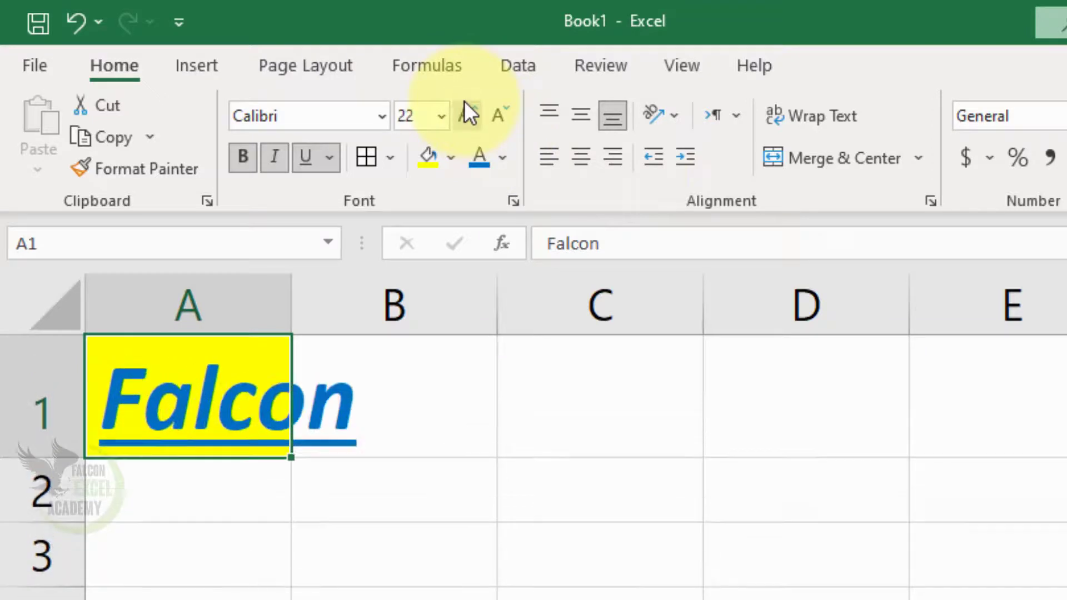
left_click(501, 115)
left_click(500, 115)
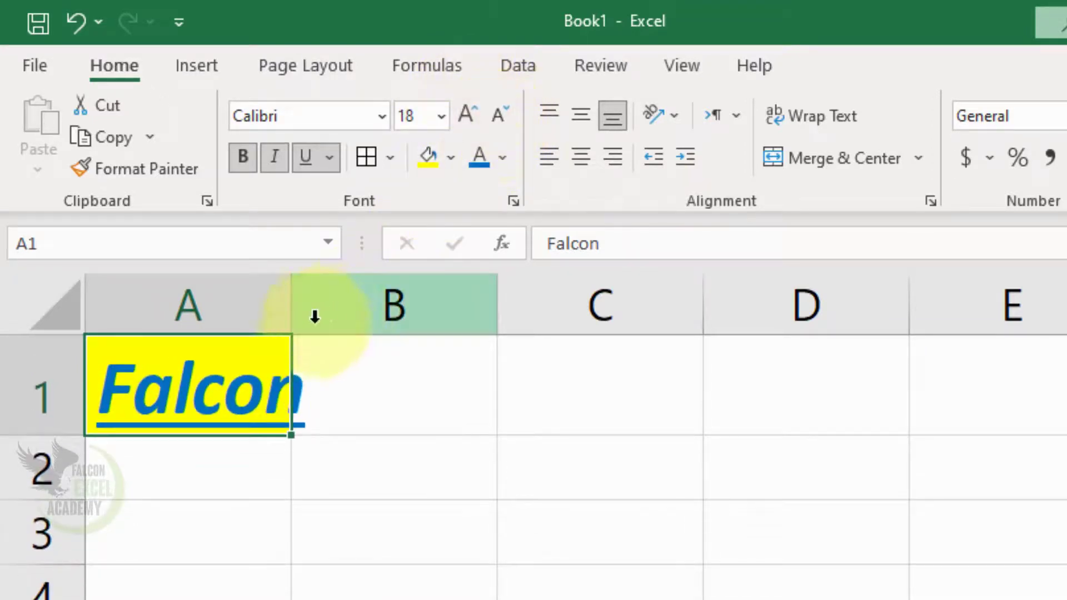
left_click(441, 116)
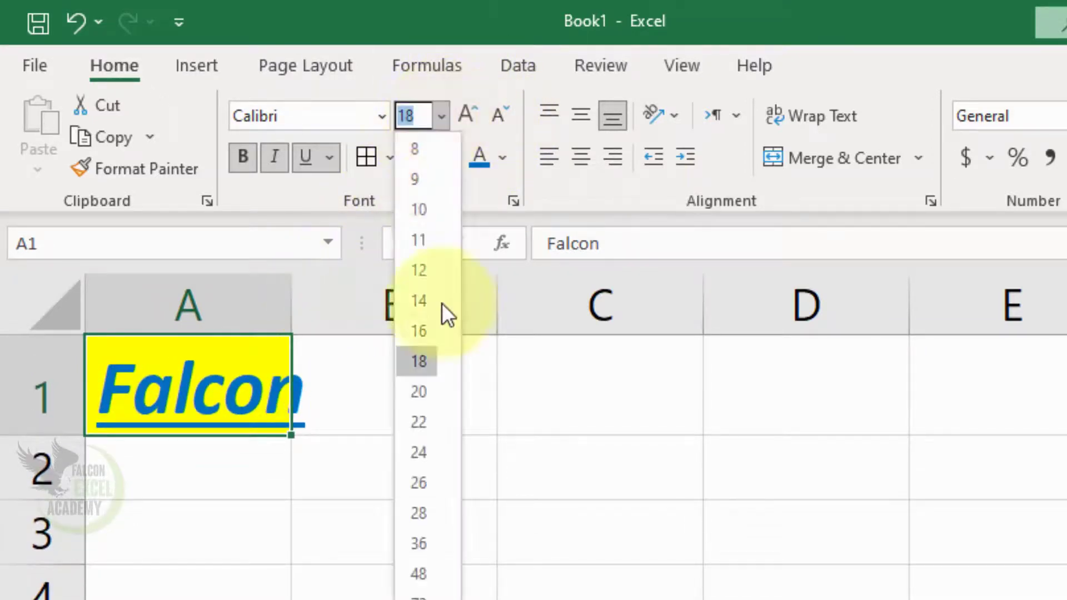
left_click(419, 453)
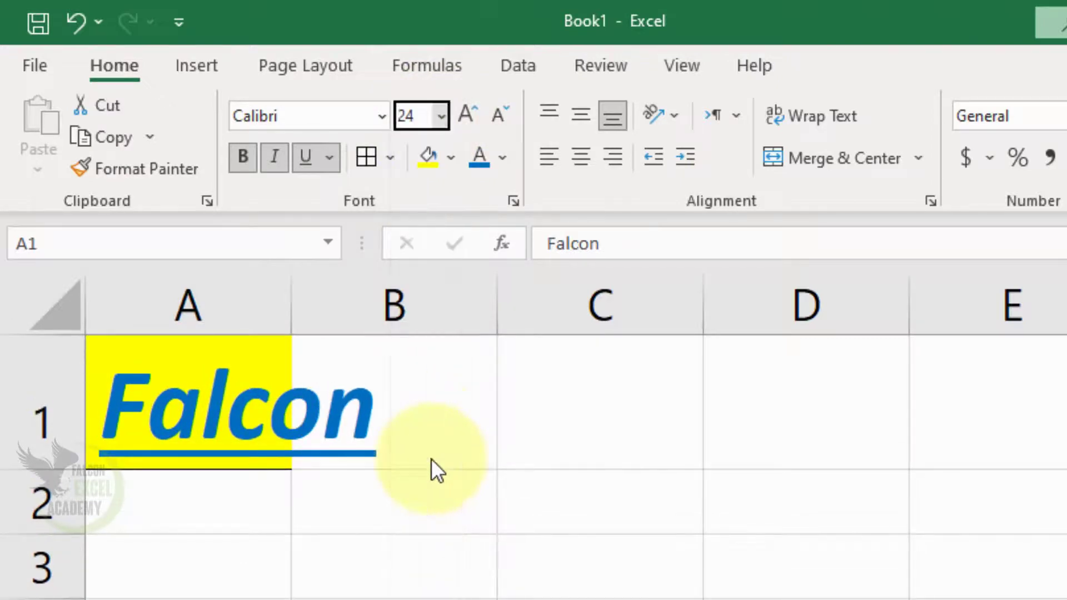
left_click(382, 115)
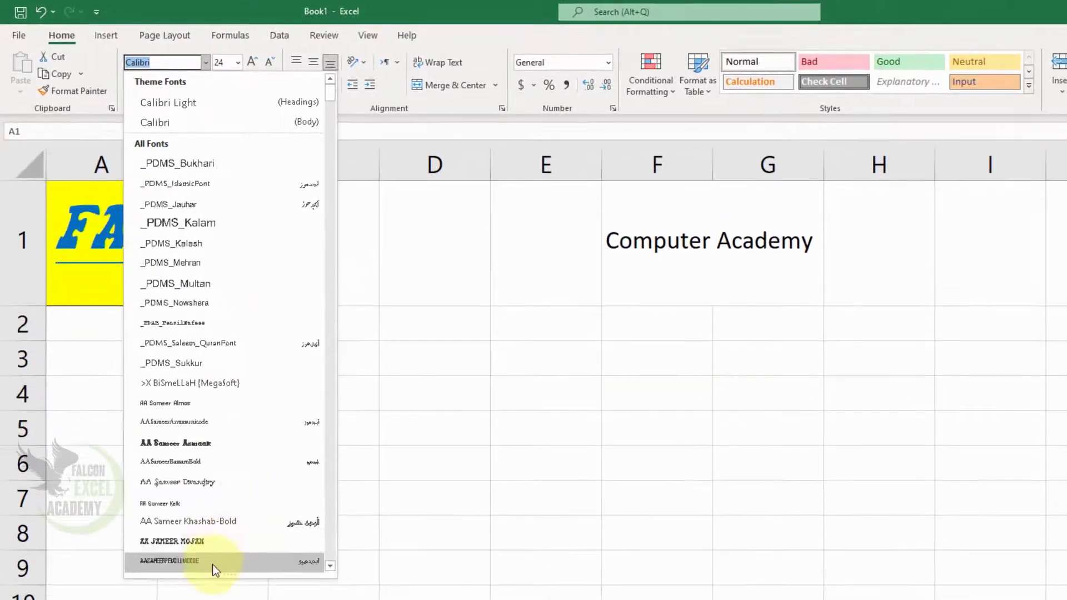
Apply the AA Sameer Pencil font to Falcon and widen column A to fit it.
left_click(212, 563)
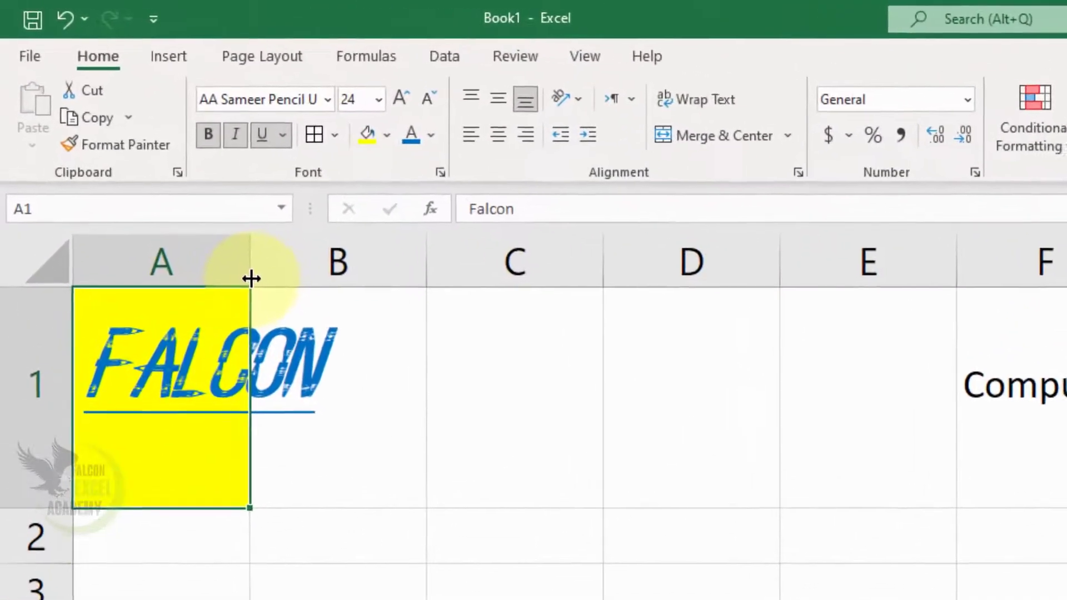
left_click_drag(158, 165, 247, 165)
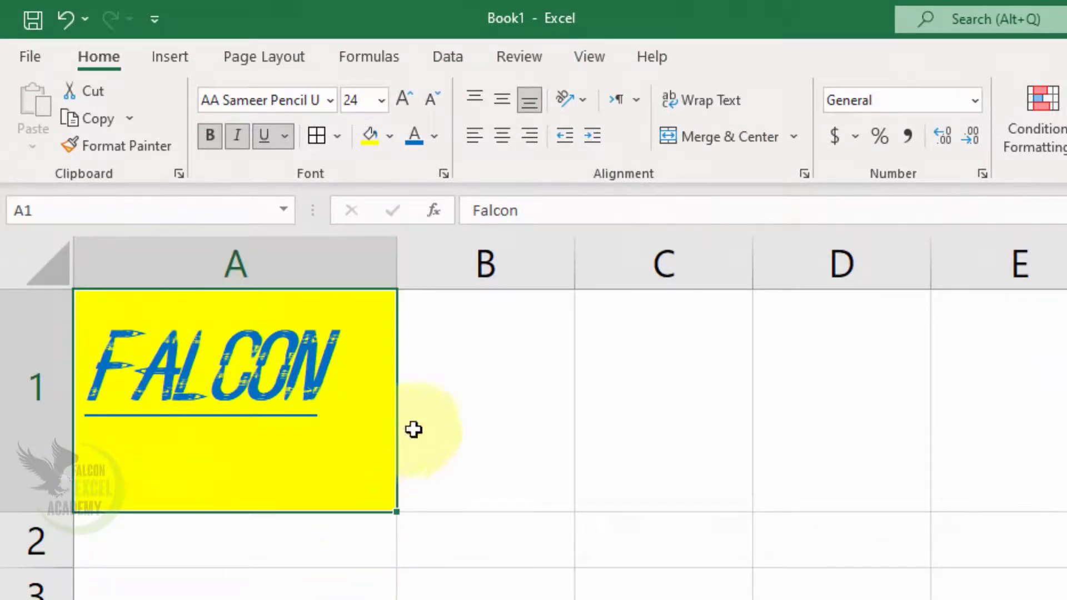
left_click(403, 444)
left_click(331, 451)
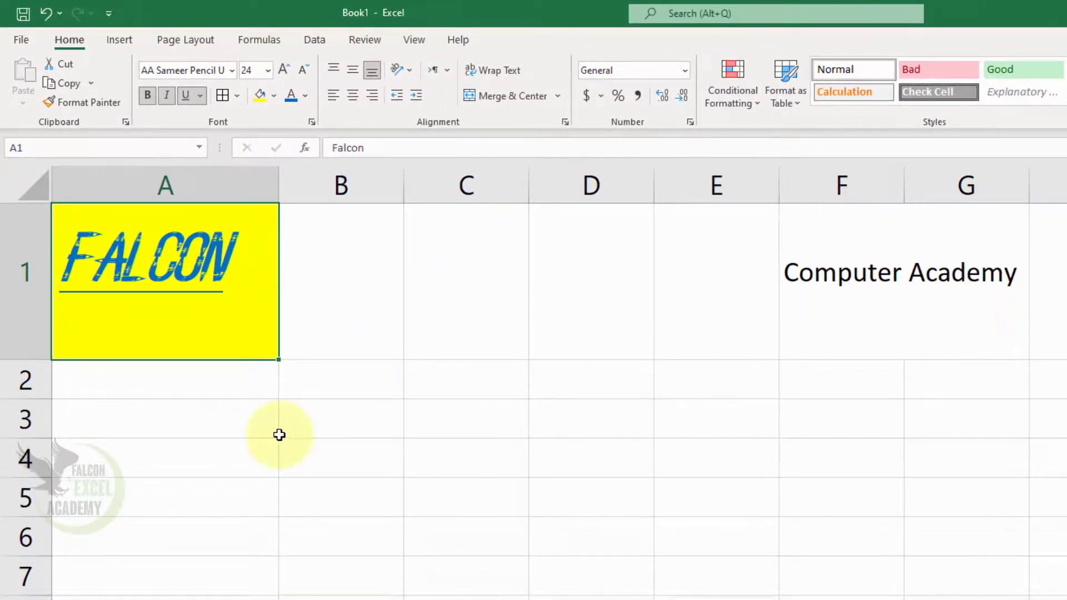
left_click(333, 423)
left_click(234, 241)
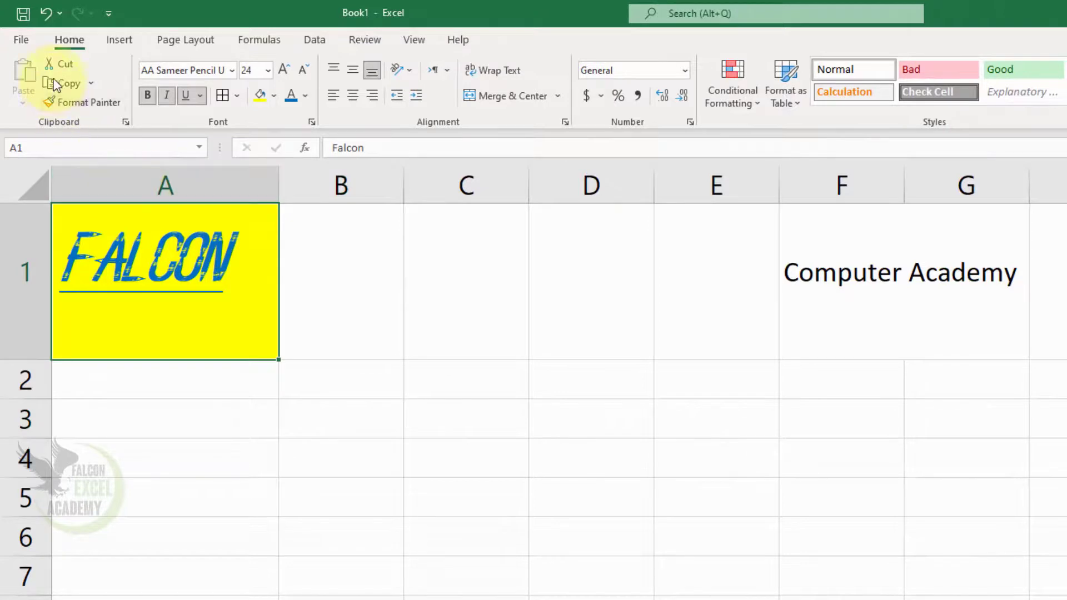
Format Painter Falcon's style onto Computer Academy in F1 and AutoFit column F.
left_click(74, 106)
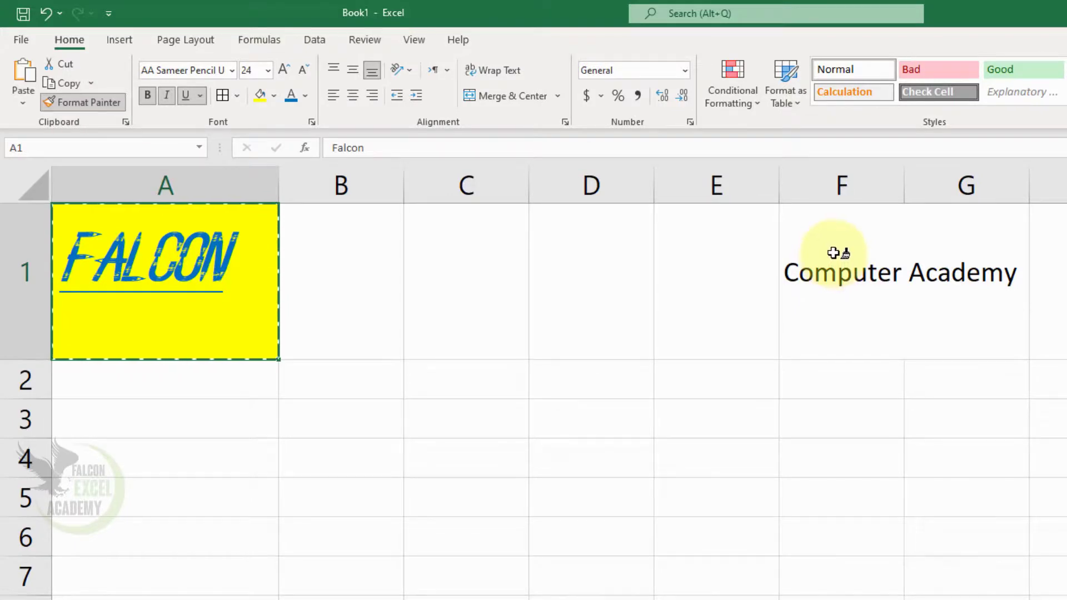
left_click(832, 251)
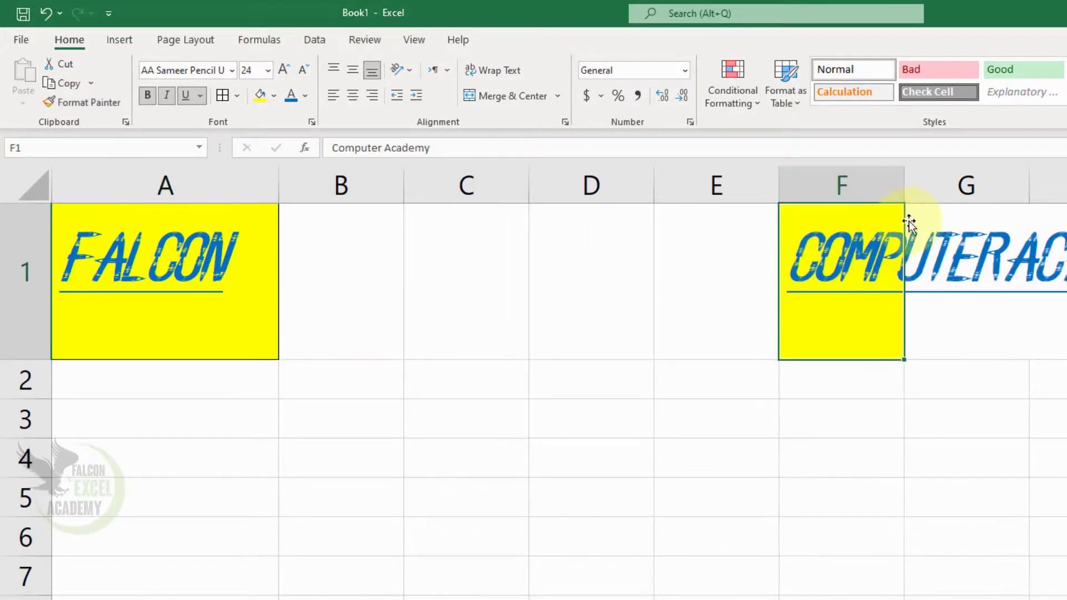
double_click(905, 183)
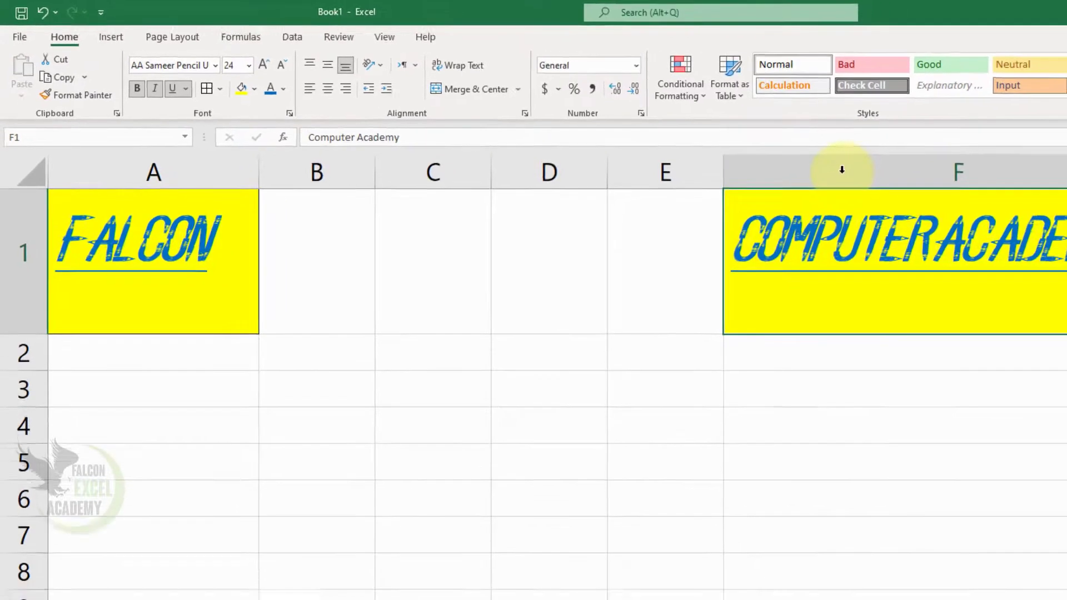